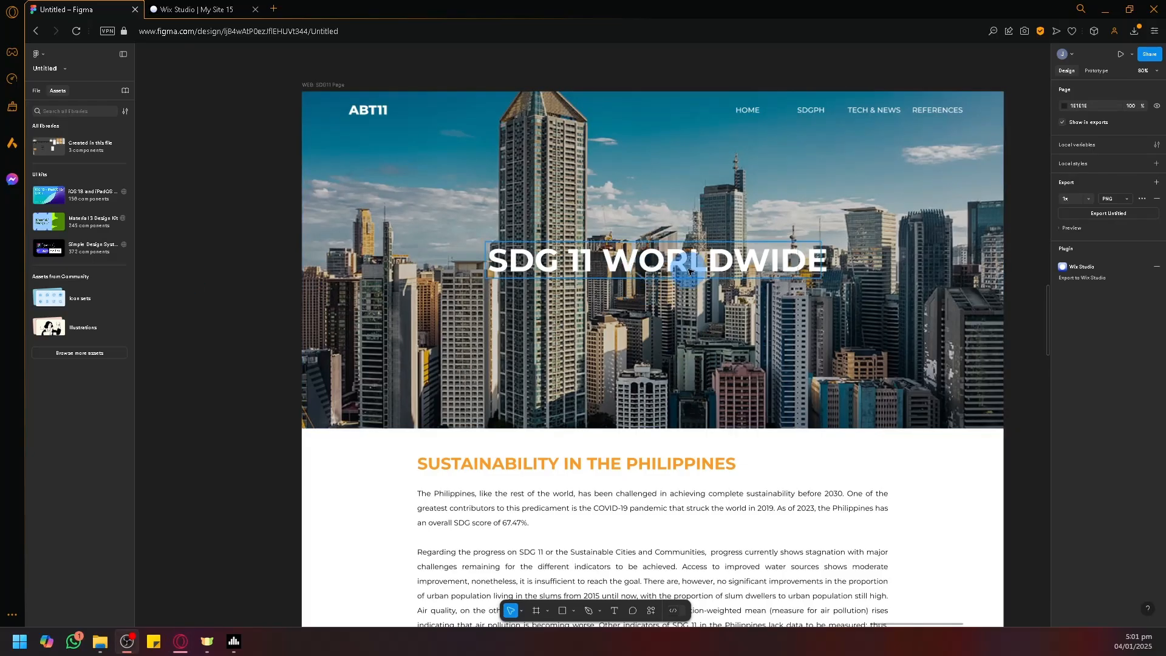
Step: Select the SDG11 page frame in Figma and check its width against the blank Wix Studio site
left_click(191, 9)
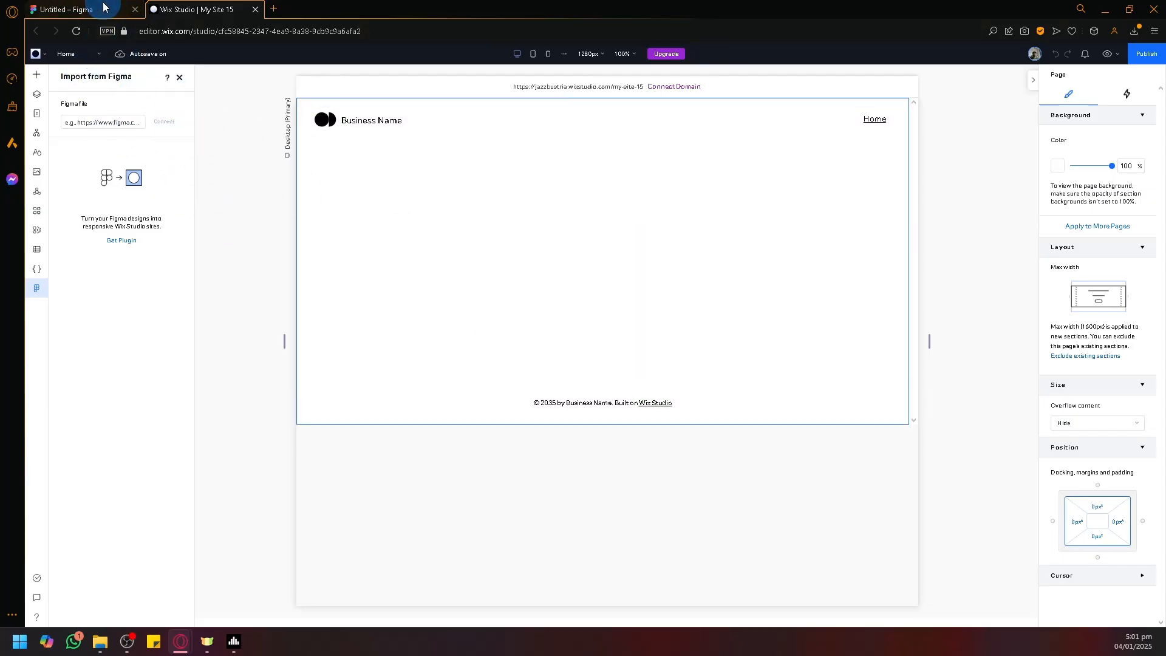
left_click(67, 10)
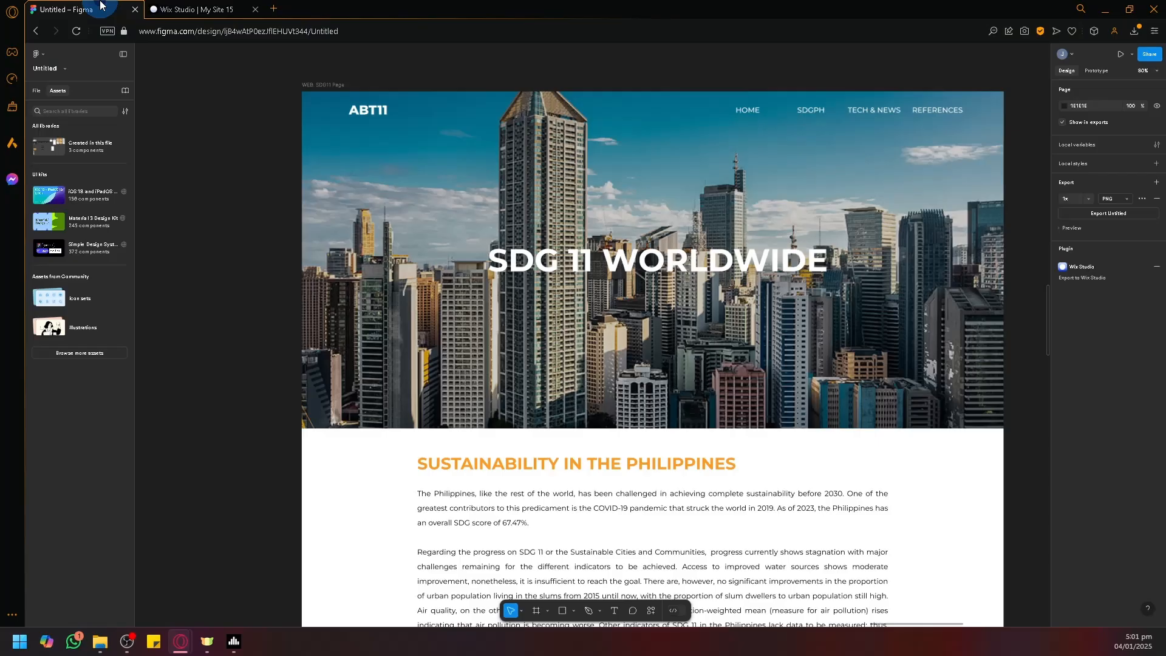
left_click(335, 85)
left_click_drag(341, 86, 273, 70)
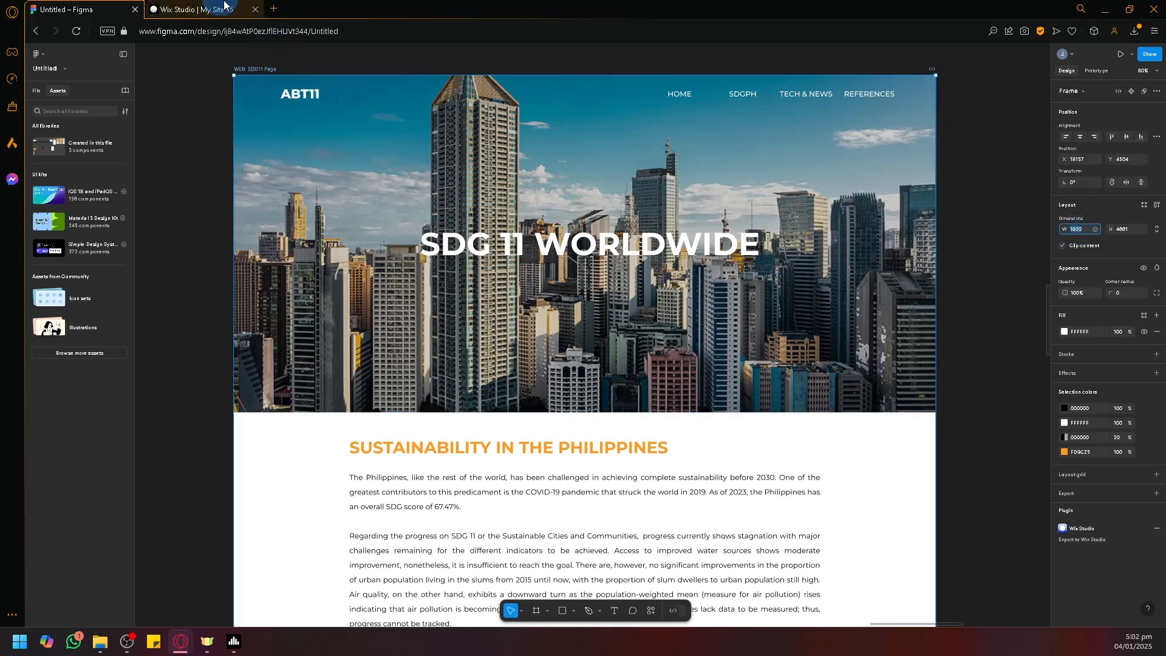
Step: Switch to Wix Studio, set the desktop editing size to 1920 px, and close the Figma import and page settings panels
left_click(195, 9)
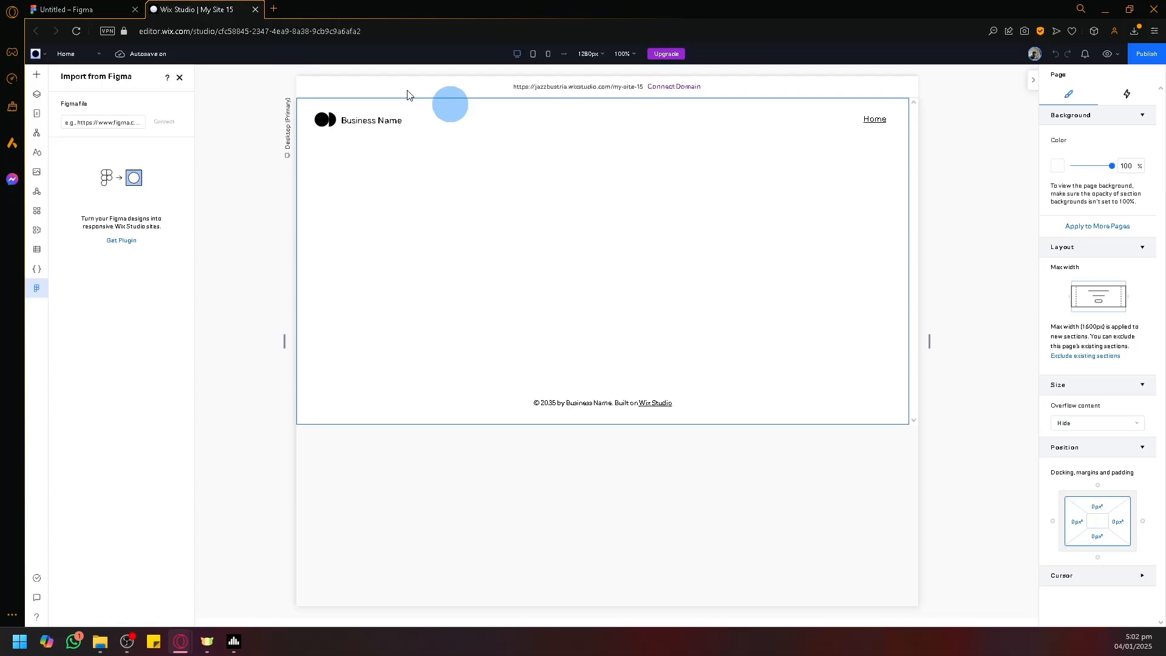
left_click(604, 61)
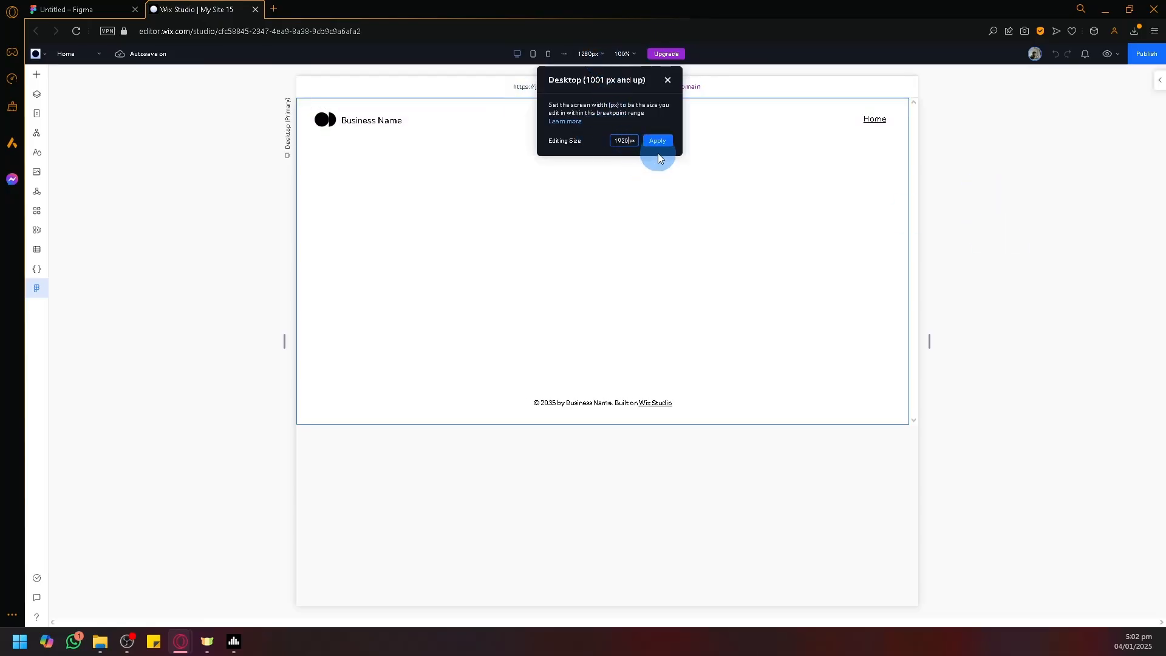
left_click(659, 141)
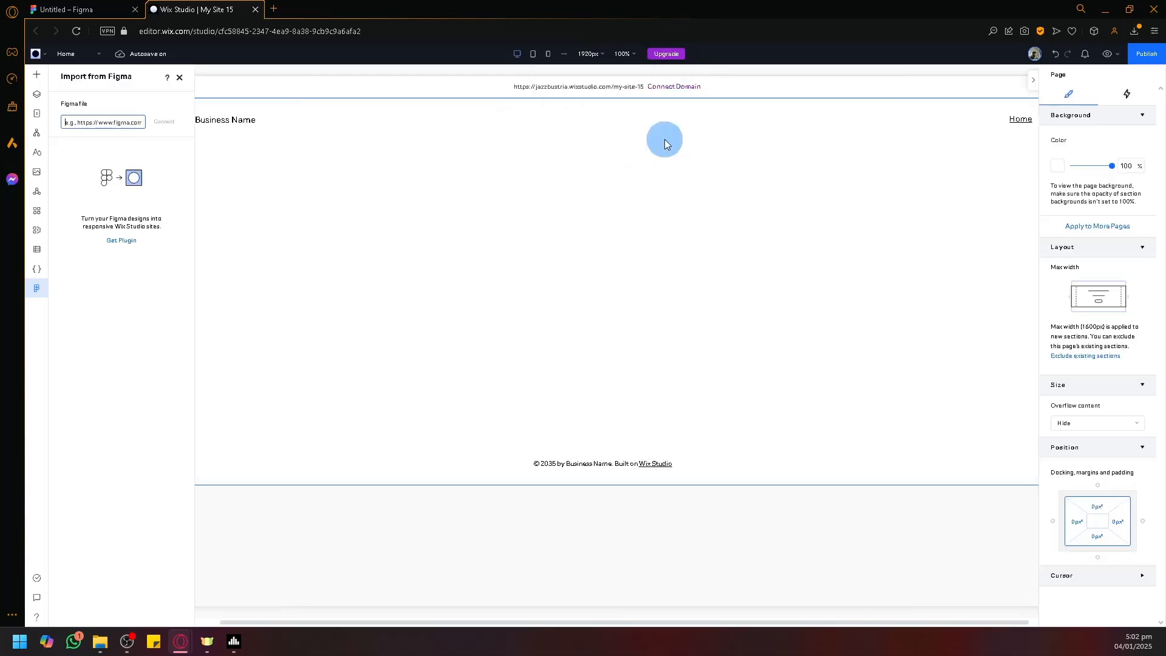
left_click(179, 77)
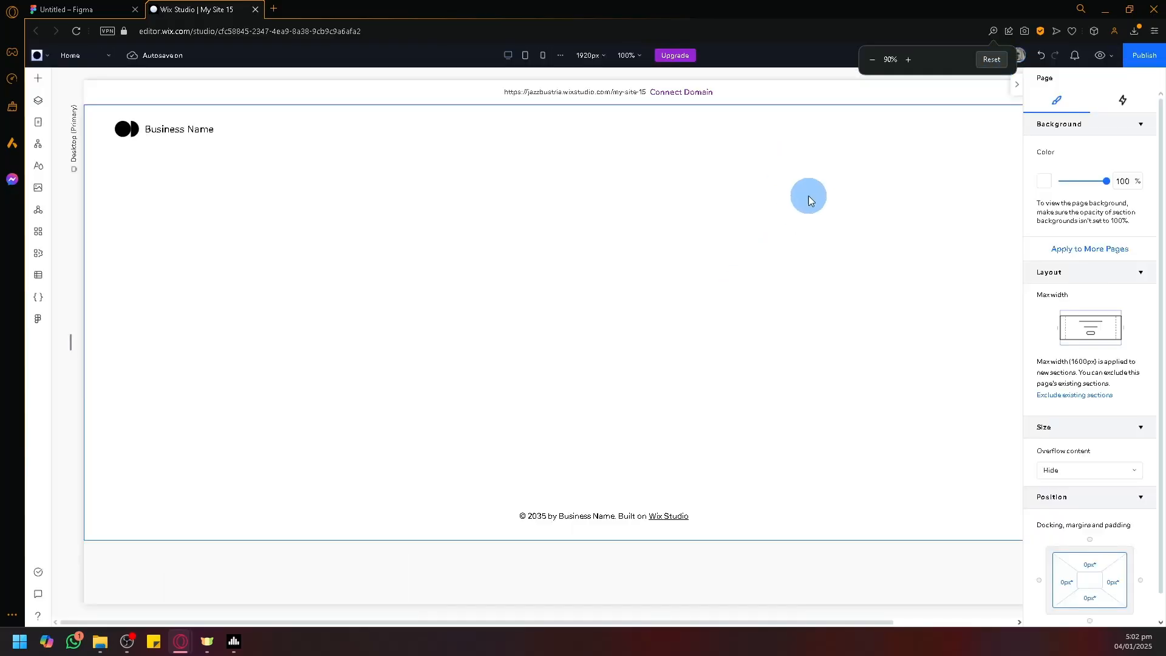
left_click(1016, 84)
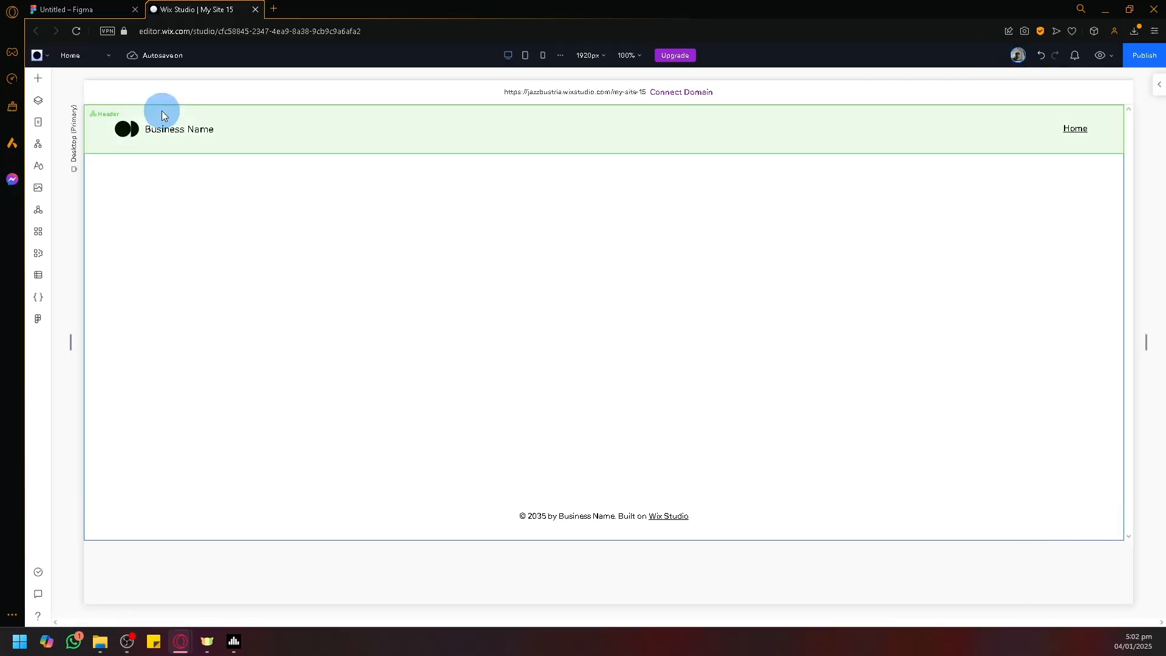
Step: Switch to Figma and examine the SDG11 page design from its hero image down to the frame's lower edge
left_click(102, 5)
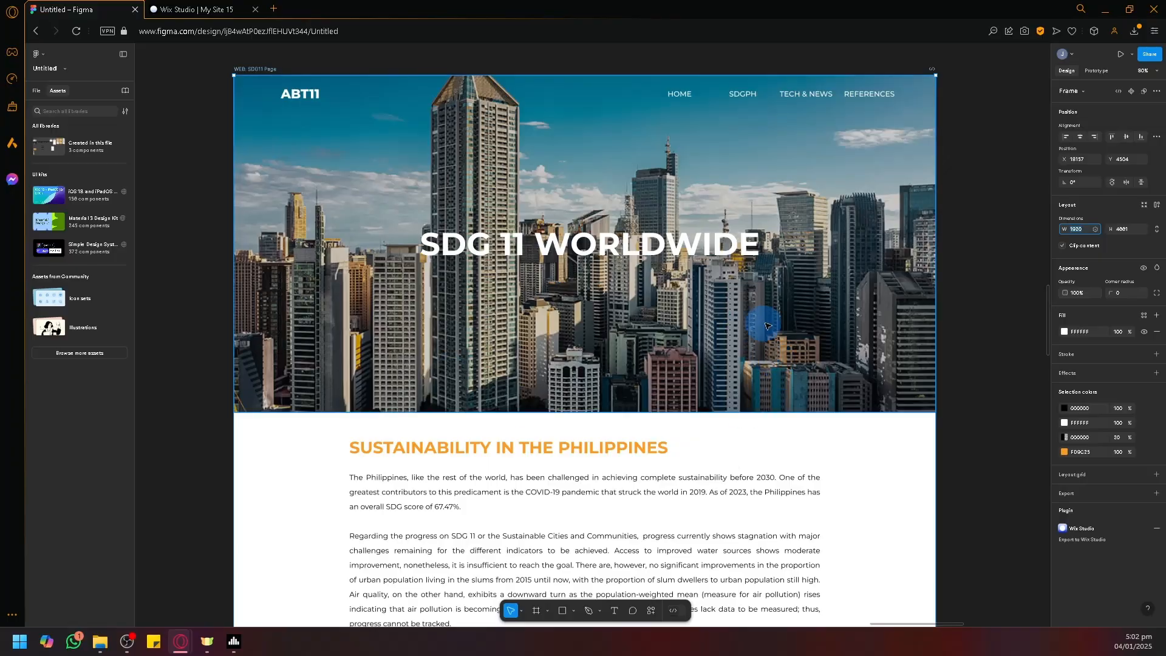
scroll(763, 323, "down", 4)
scroll(578, 314, "down", 5)
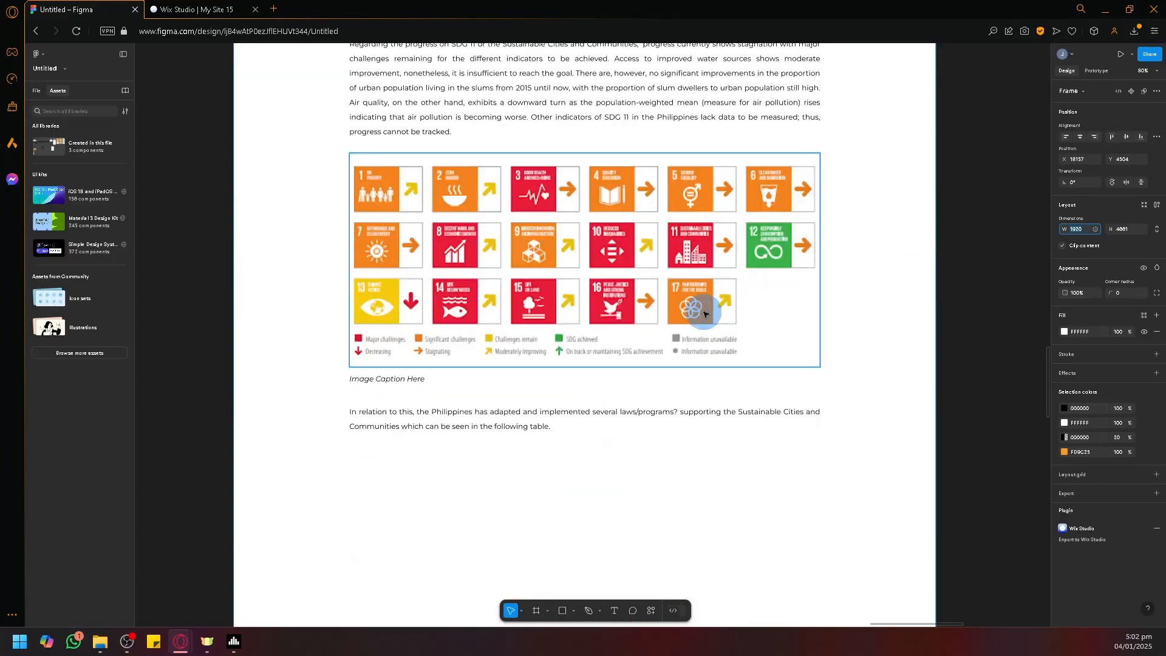
scroll(445, 307, "up", 4)
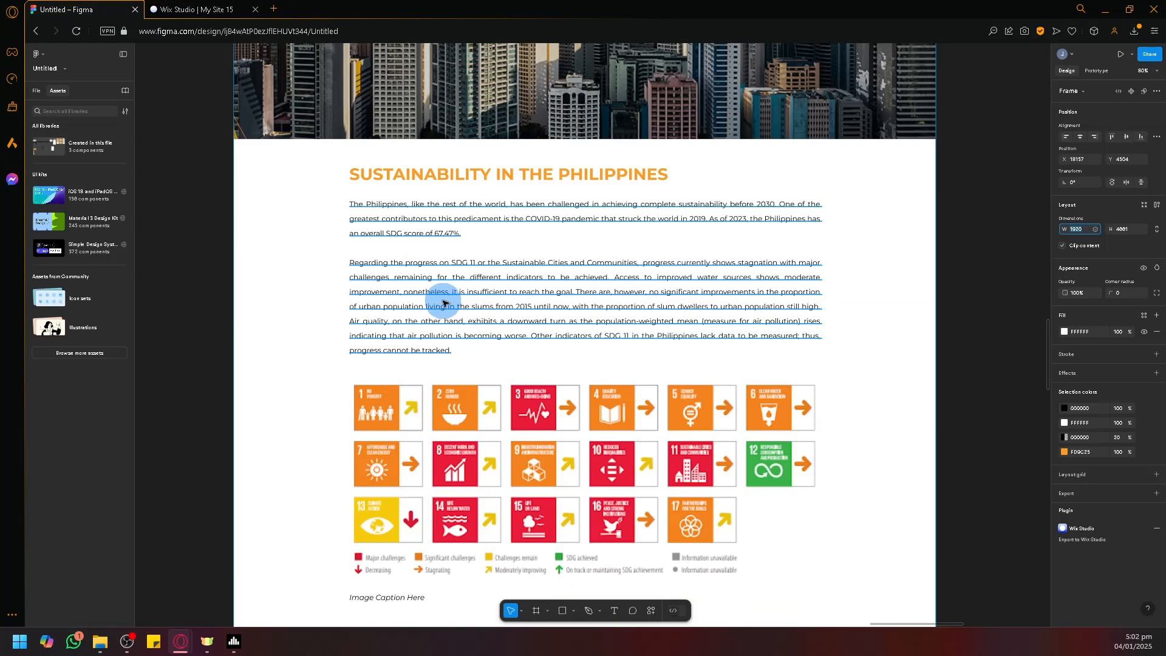
scroll(446, 304, "down", 3)
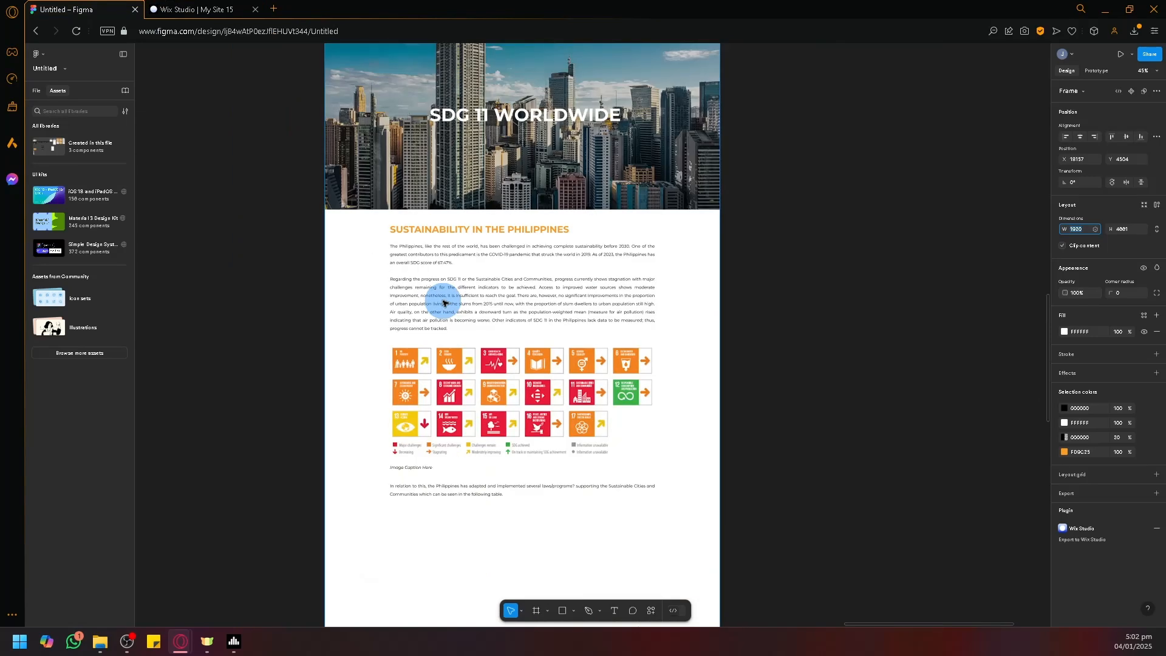
left_click_drag(294, 274, 310, 352)
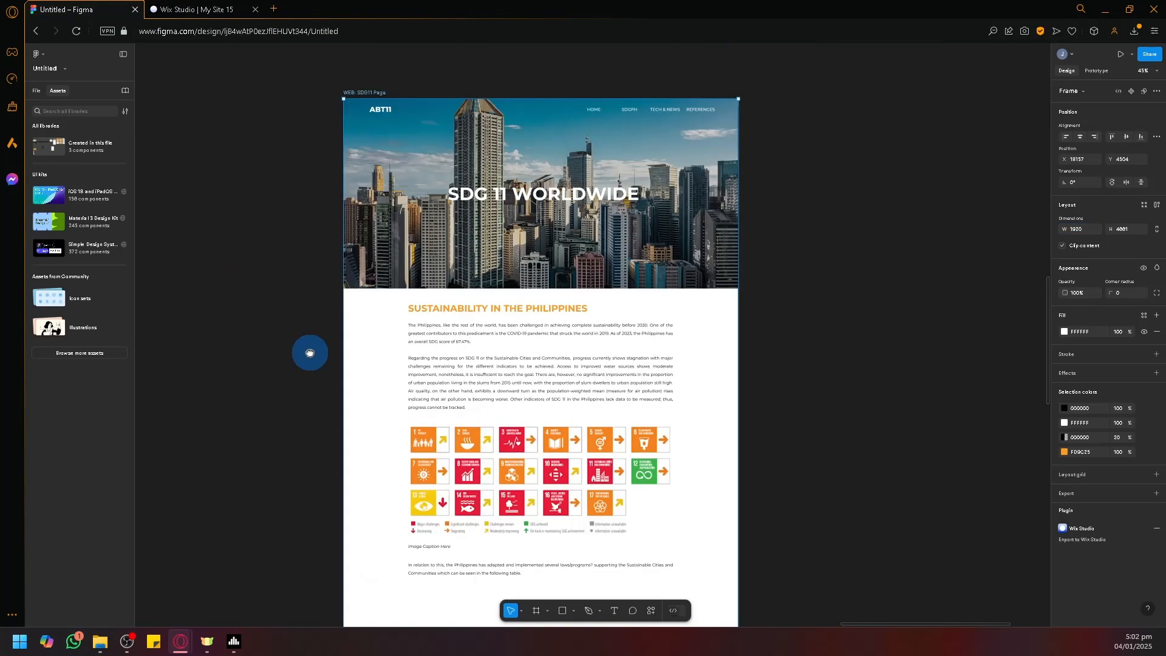
left_click_drag(369, 259, 379, 159)
left_click_drag(372, 419, 391, 52)
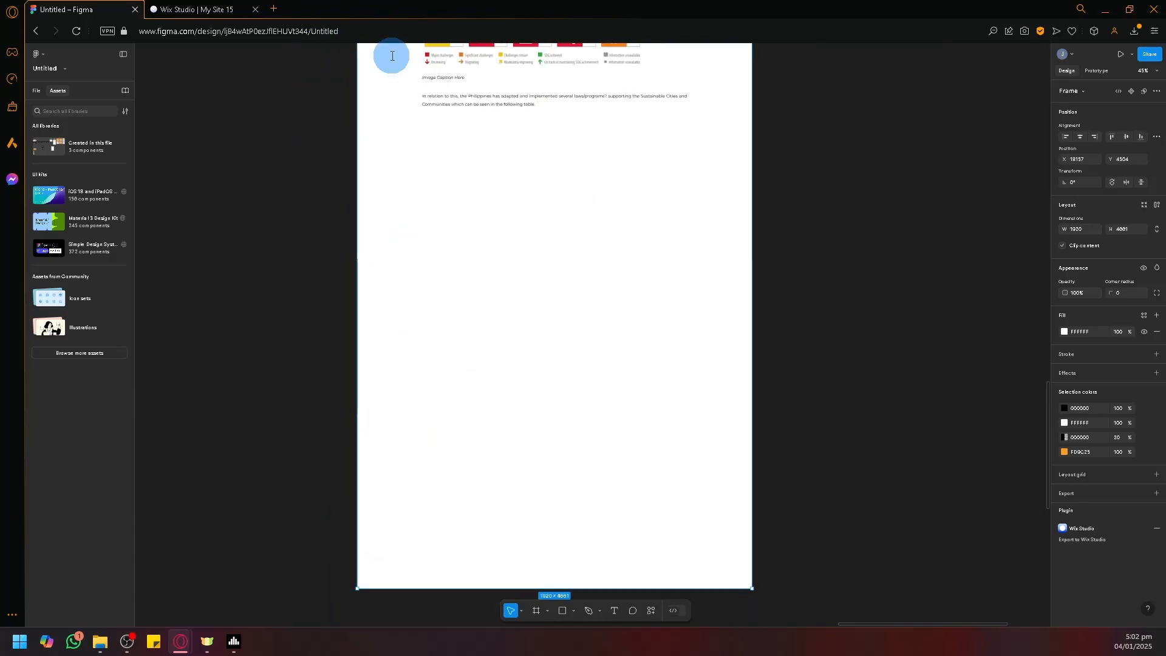
Step: Shorten the SDG11 page frame to about 2540 px high to remove the empty area below the content
left_click(476, 579)
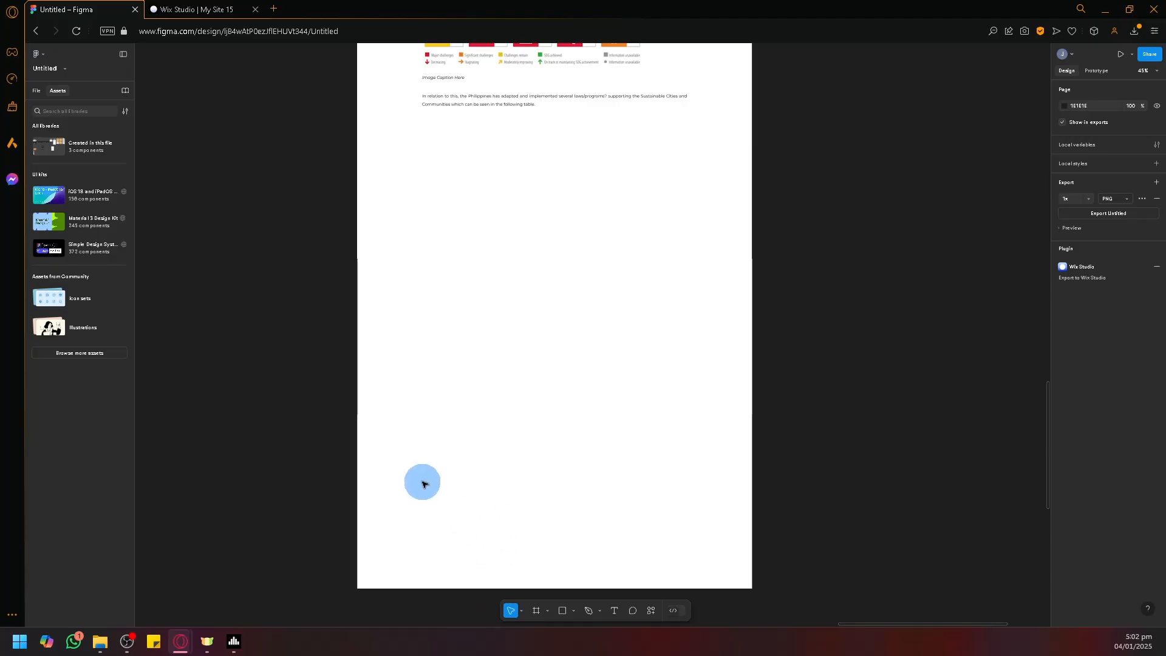
scroll(424, 484, "down", 5)
left_click(436, 133)
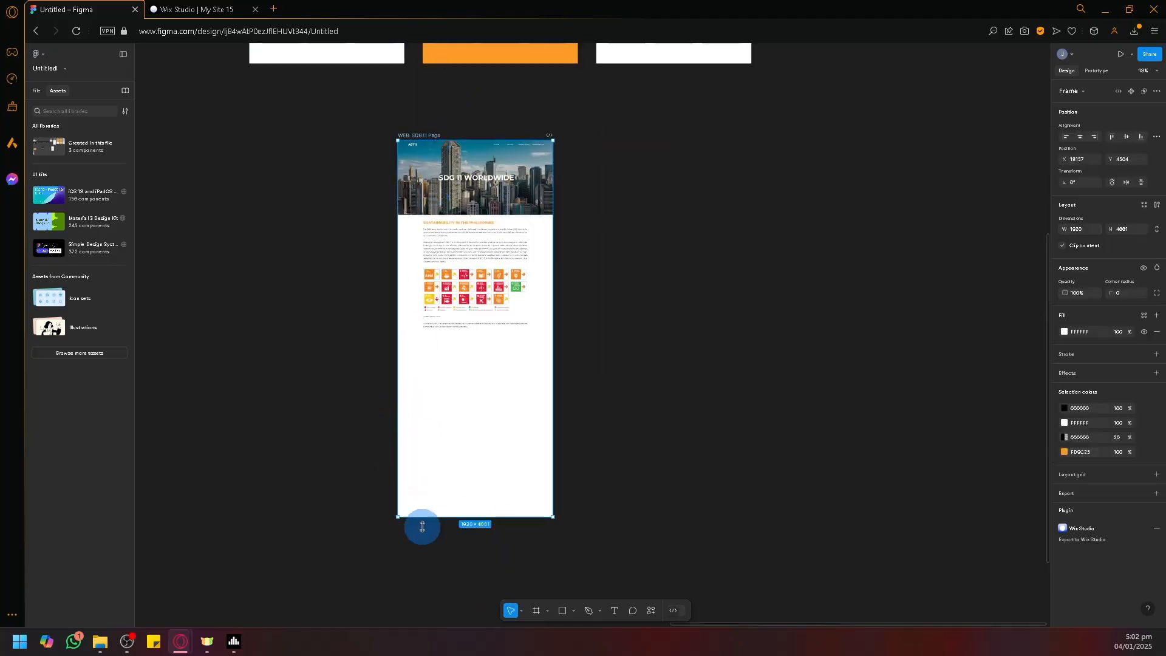
left_click_drag(422, 526, 457, 338)
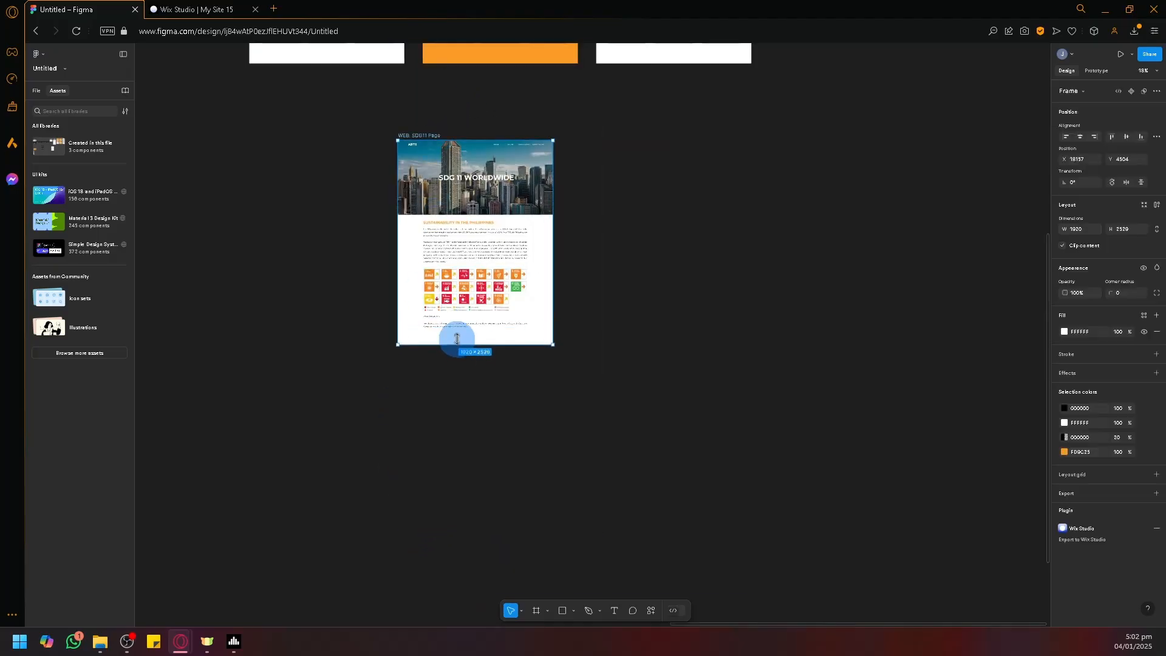
left_click(456, 391)
scroll(429, 268, "up", 5)
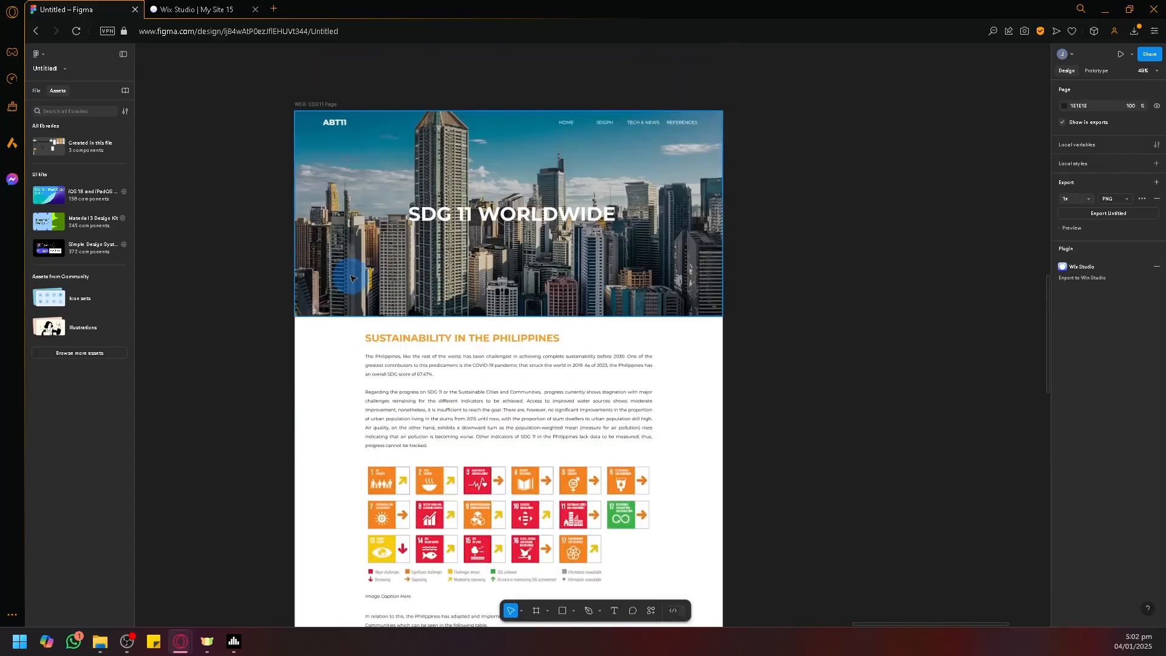
Step: Search the plugins for "wix studio", run Figma to Wix Studio, and start its export setup
left_click(647, 613)
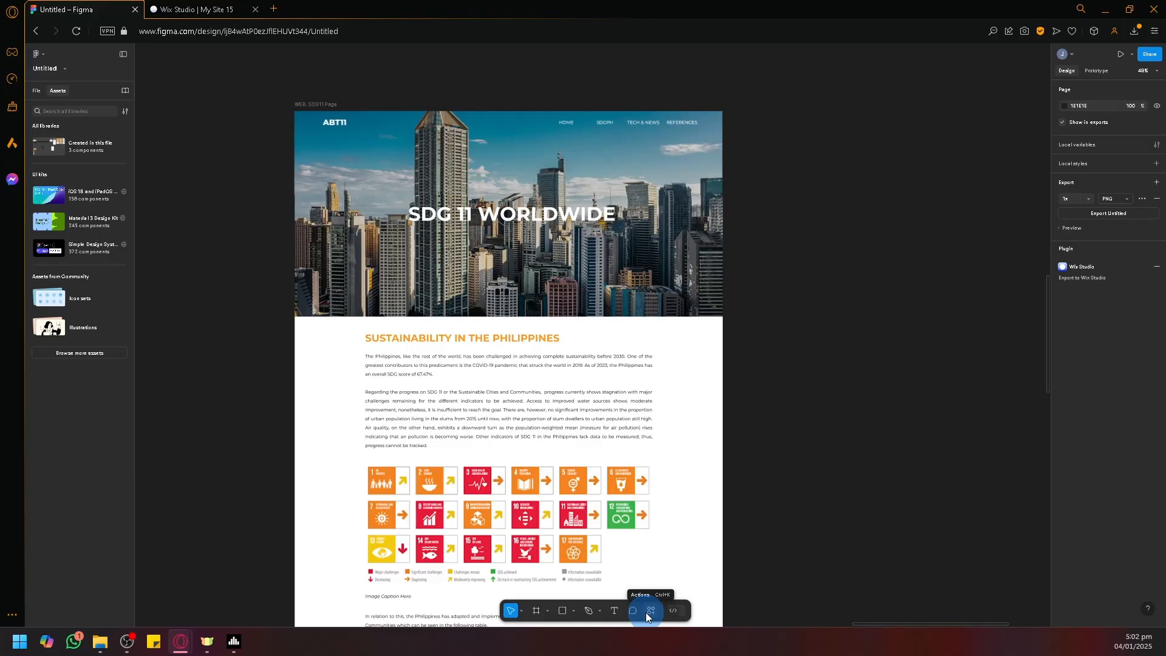
left_click(647, 613)
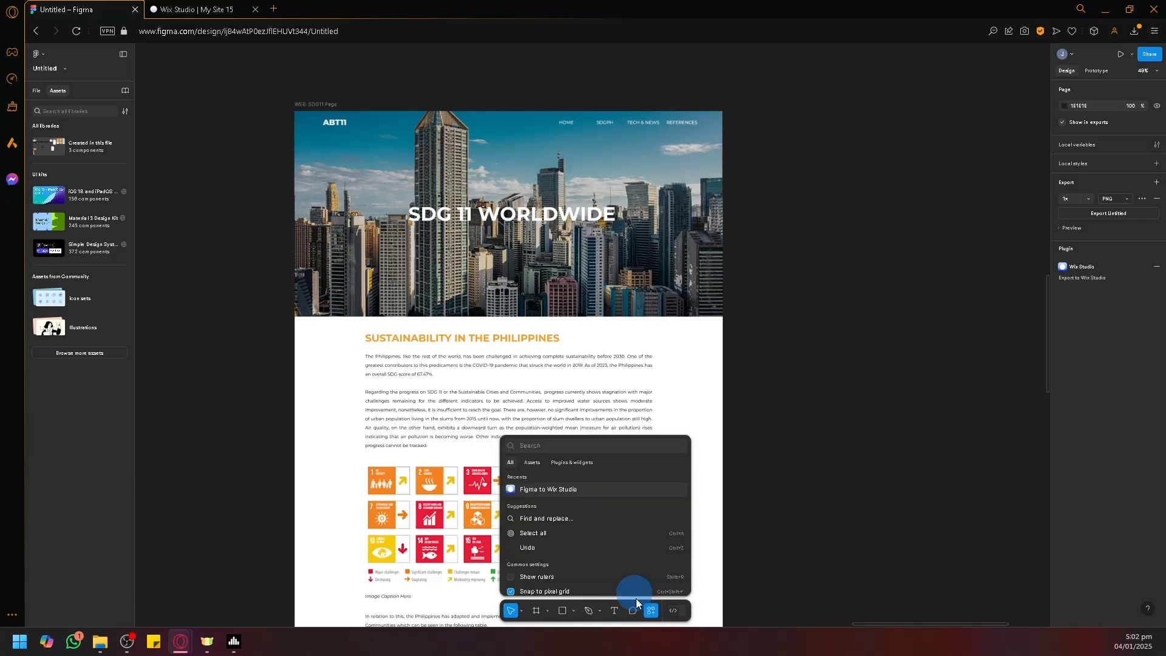
left_click(569, 464)
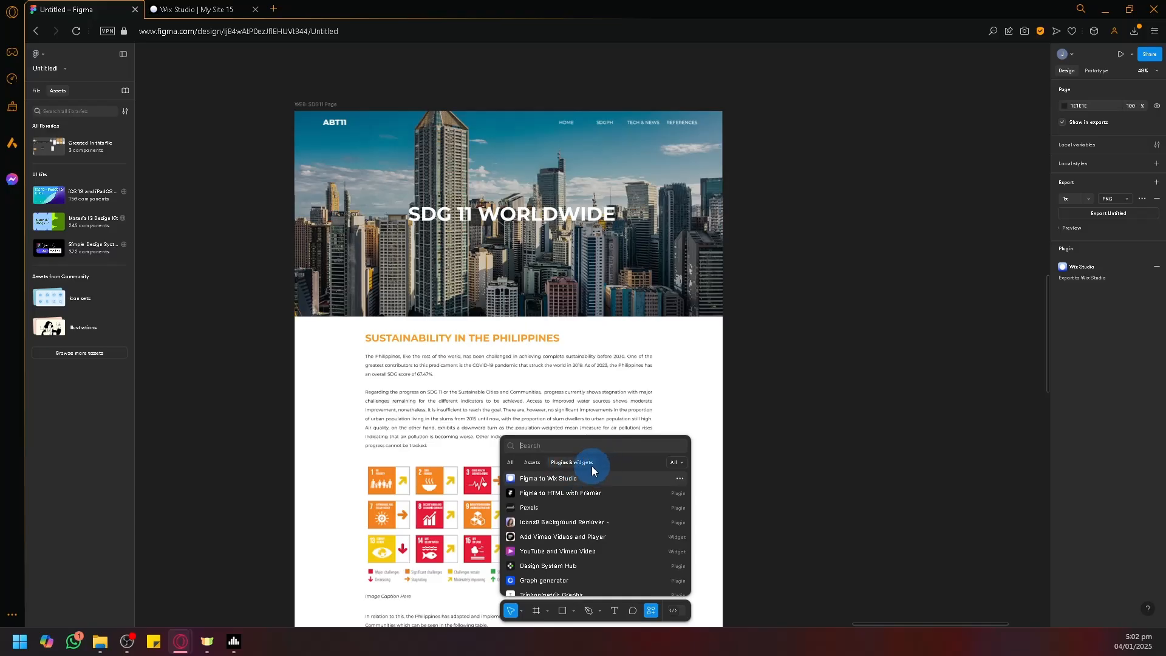
type("wix studio")
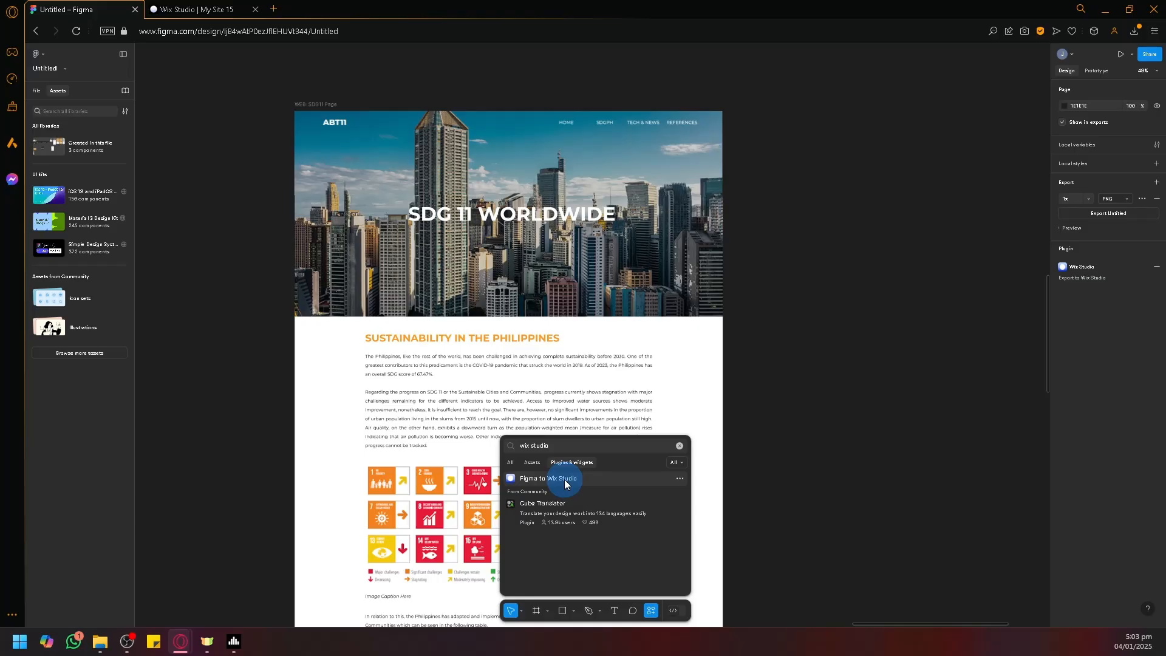
left_click(562, 479)
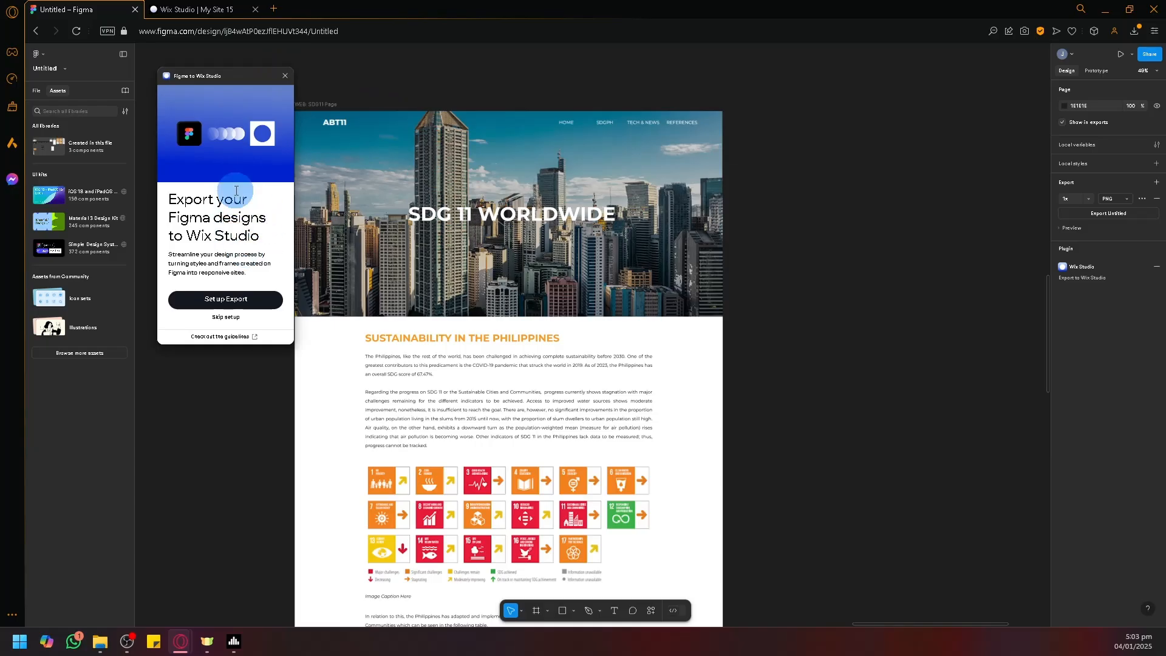
left_click(249, 300)
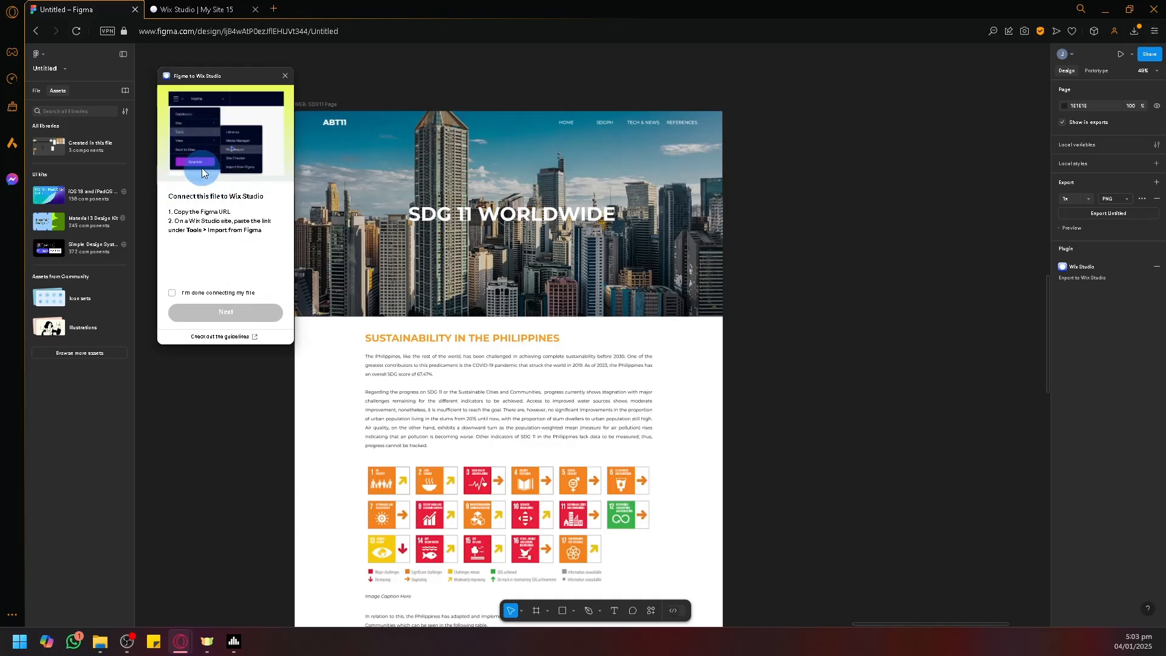
Step: Switch to Wix Studio and turn the Import from Figma tool off and on again to open it
left_click(191, 9)
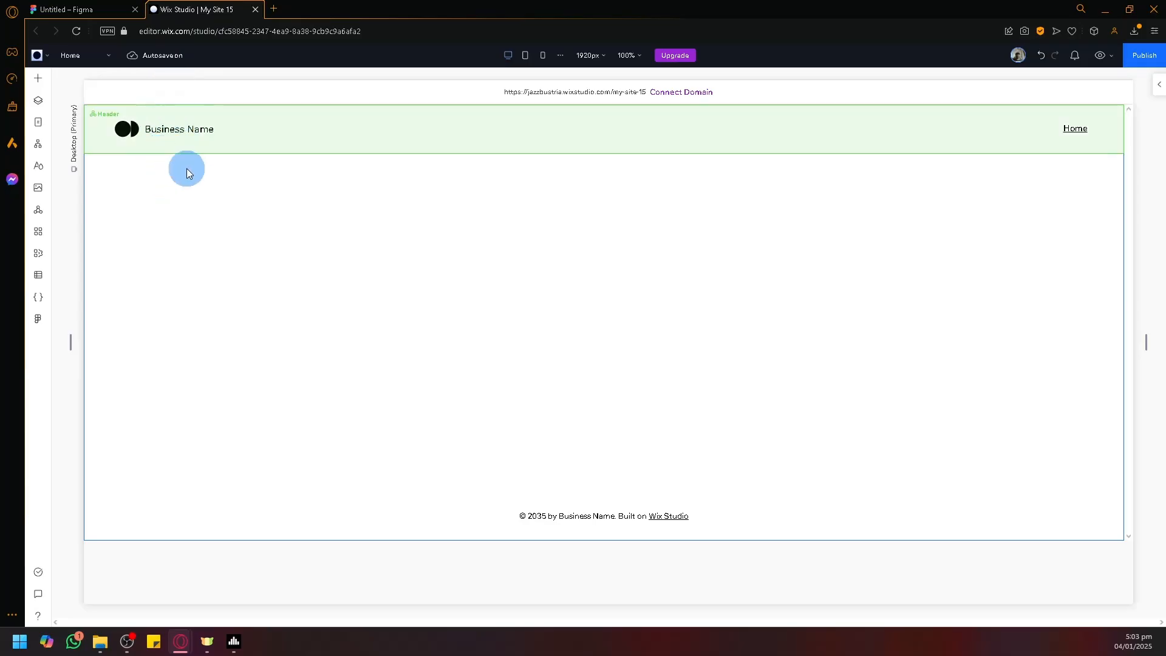
left_click(61, 10)
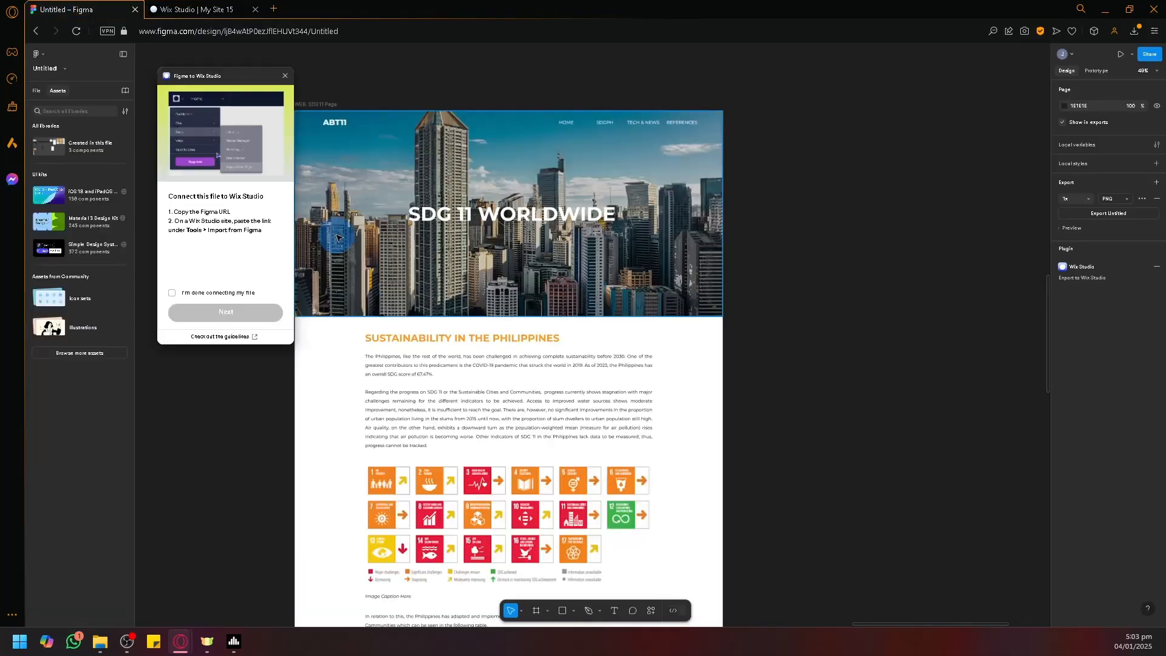
left_click(218, 7)
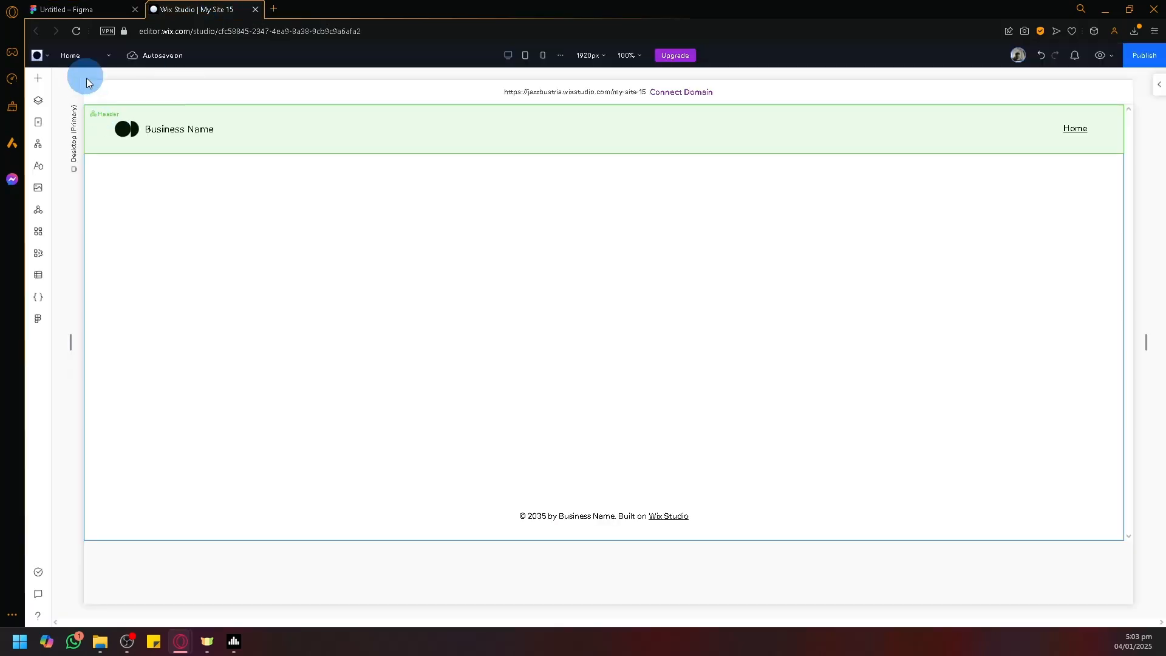
left_click(44, 59)
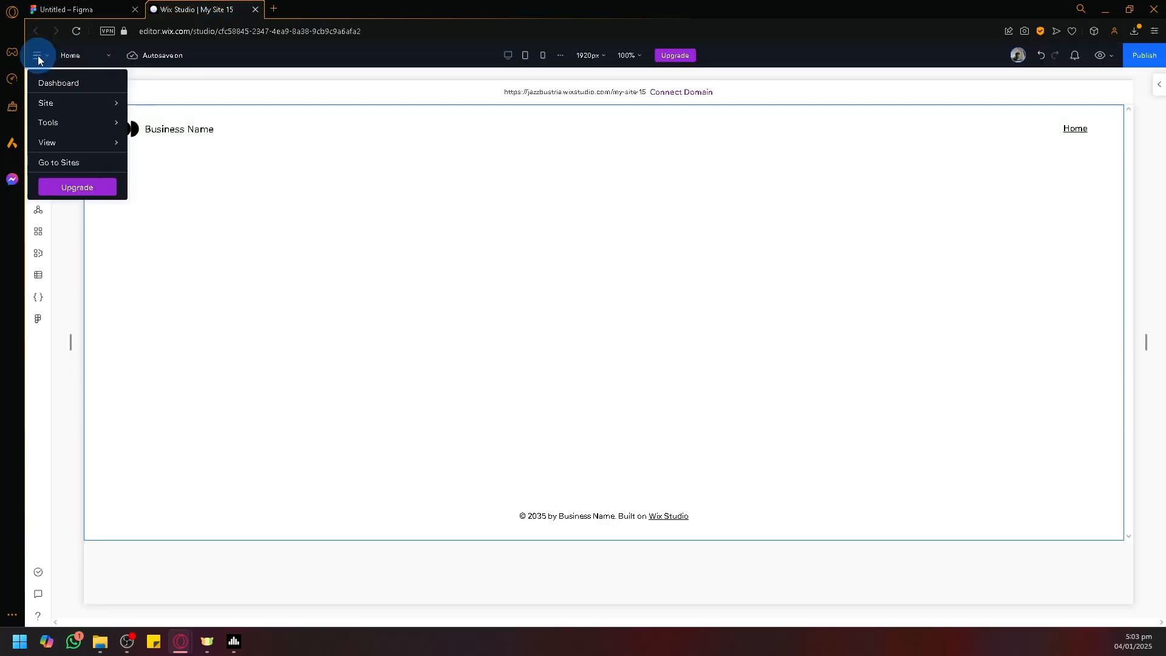
left_click(106, 125)
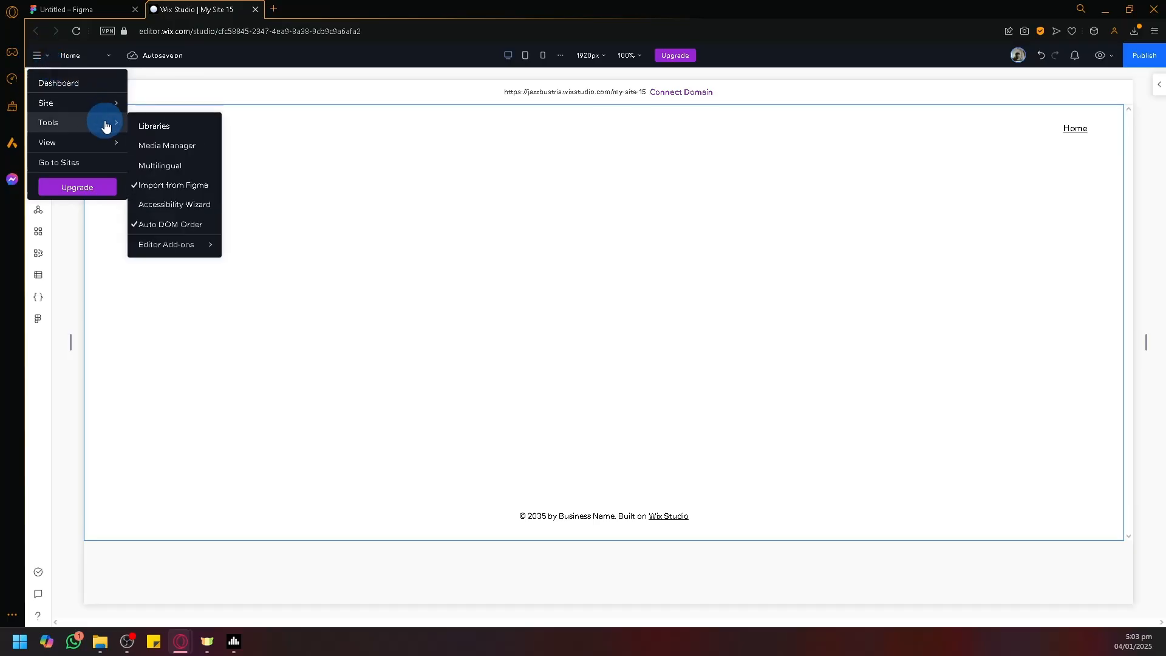
left_click(172, 186)
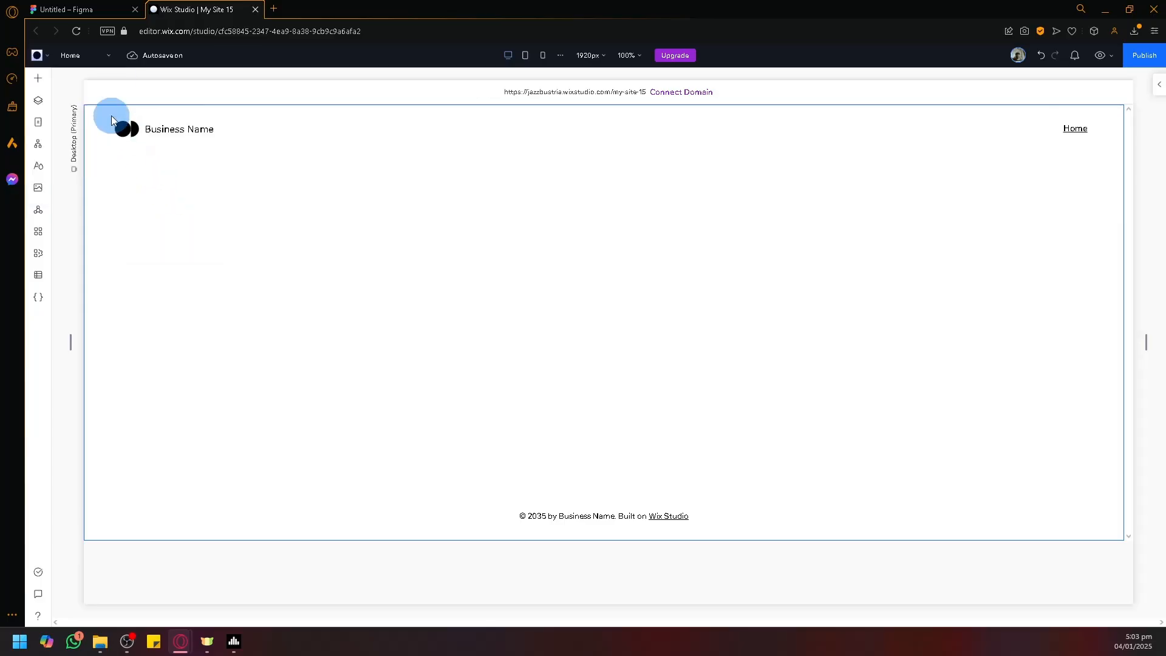
left_click(48, 67)
left_click(96, 143)
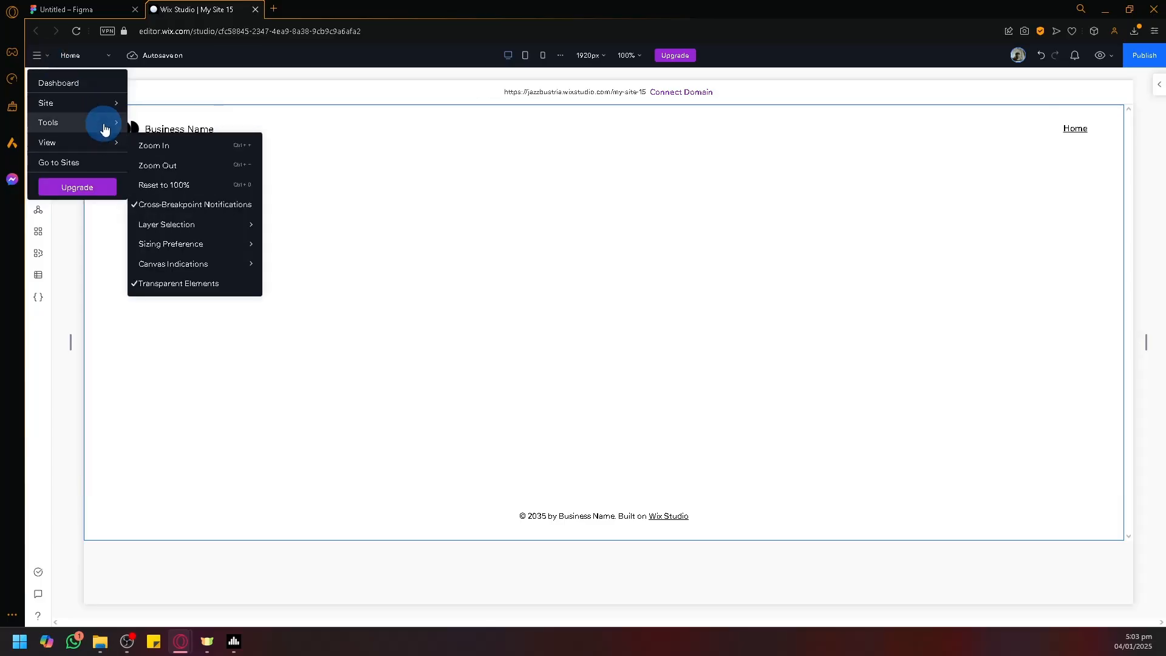
left_click(96, 122)
left_click(164, 188)
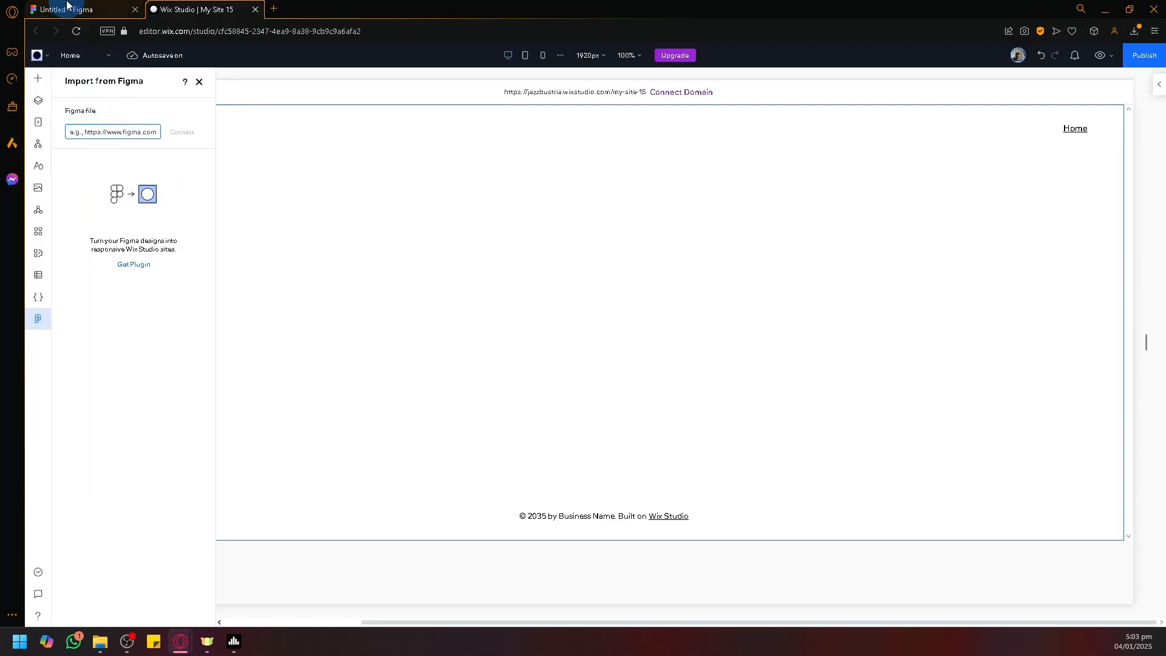
Step: Copy the Figma file's URL into Wix Studio's Import from Figma tool and connect the file
left_click(119, 10)
left_click(182, 31)
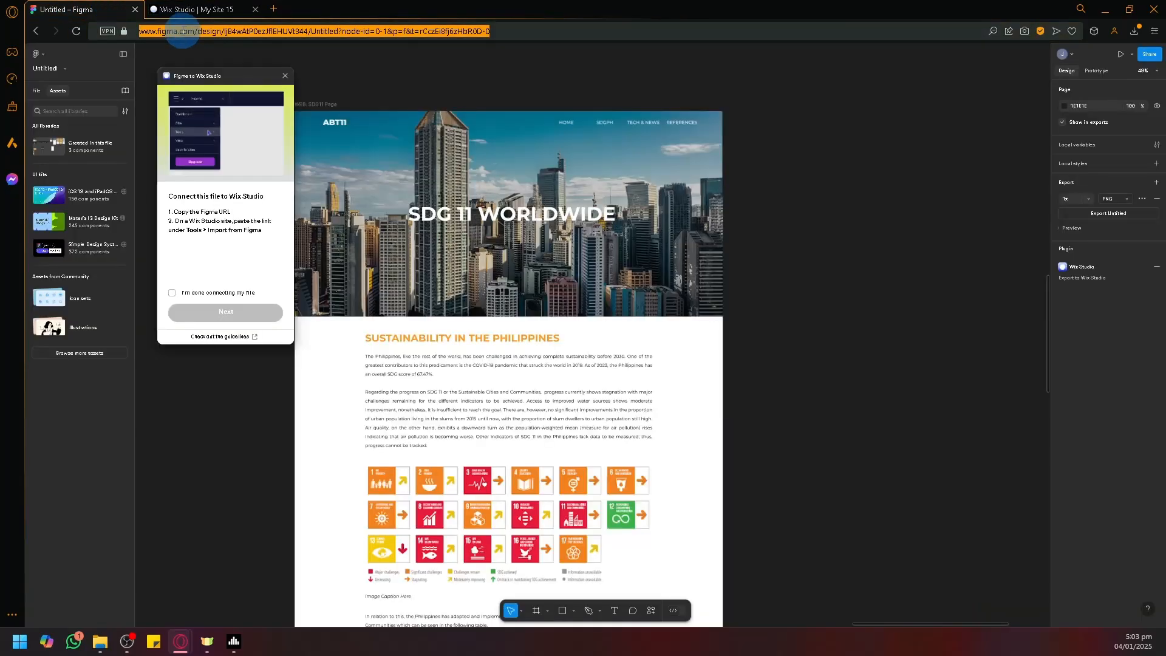
key("ctrl+c")
left_click(193, 10)
left_click(112, 132)
key("ctrl+v")
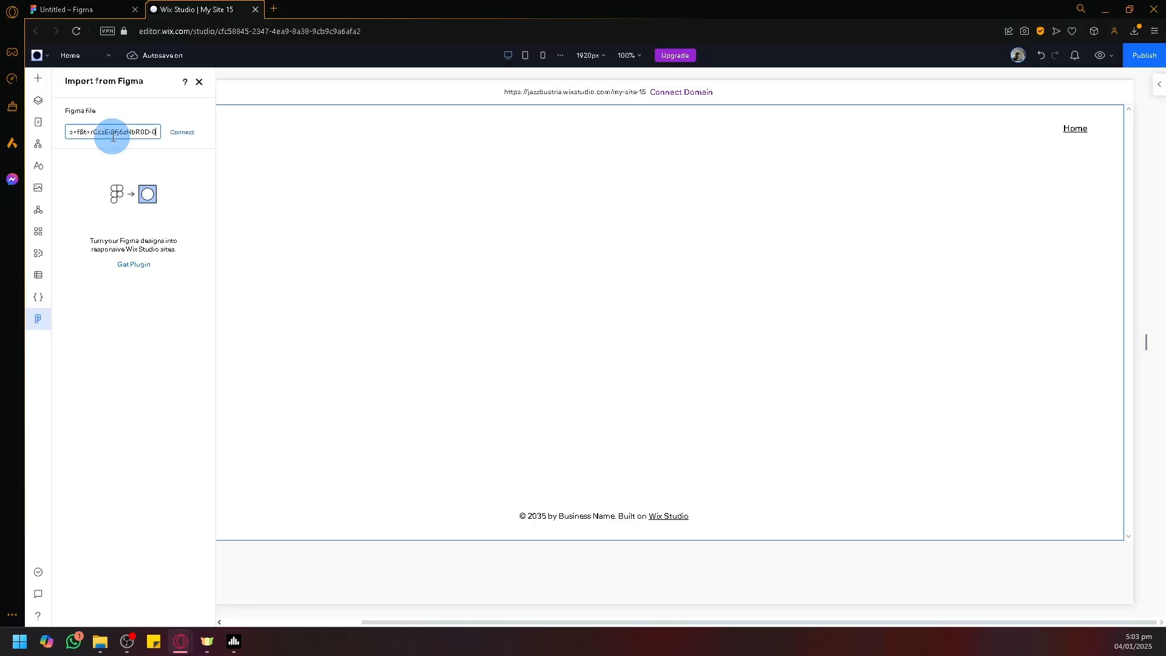
left_click(181, 135)
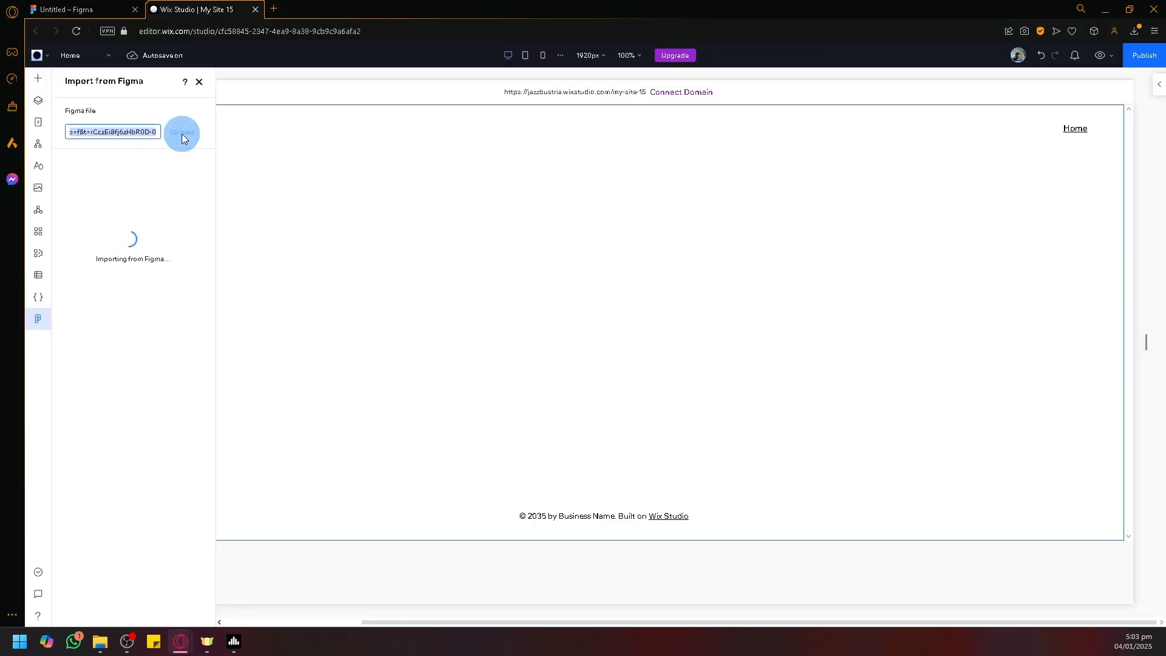
Step: Compare the SDG11 page design in Figma with the frame preview and missing fonts list in Wix Studio's import tool
left_click(97, 6)
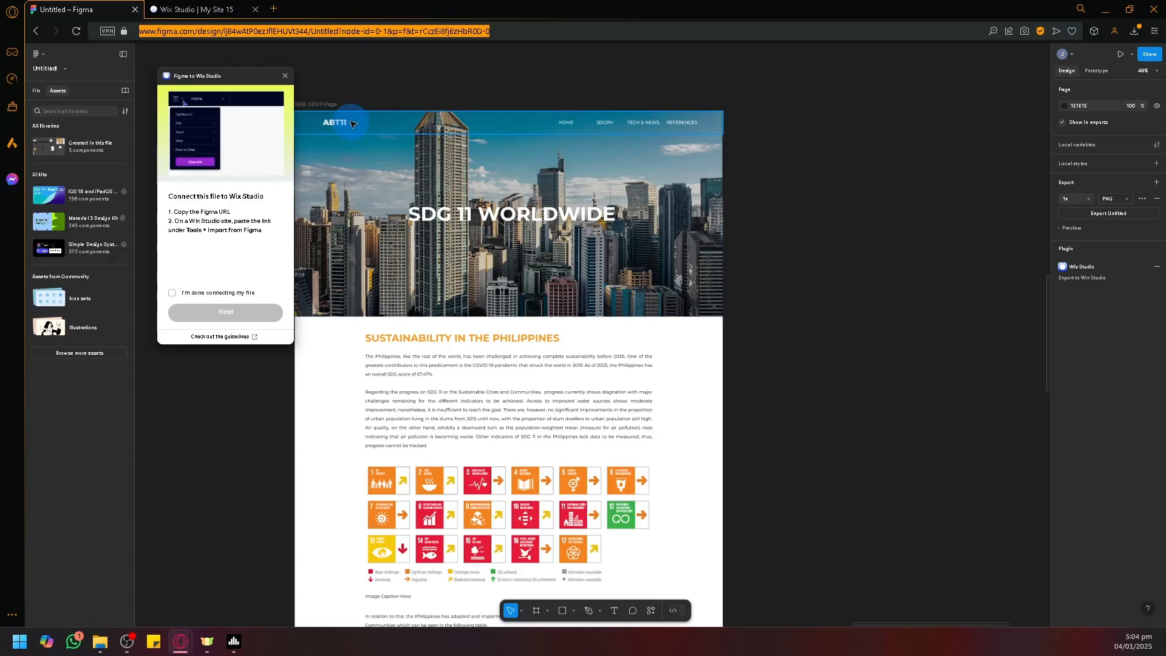
left_click(193, 10)
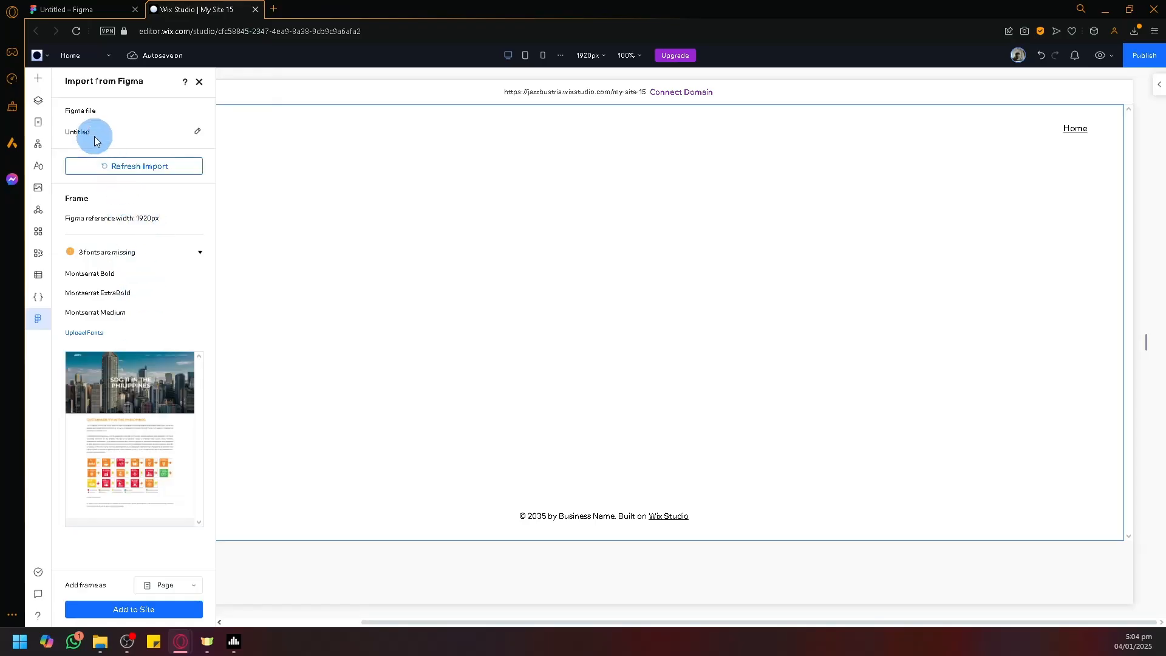
left_click(67, 9)
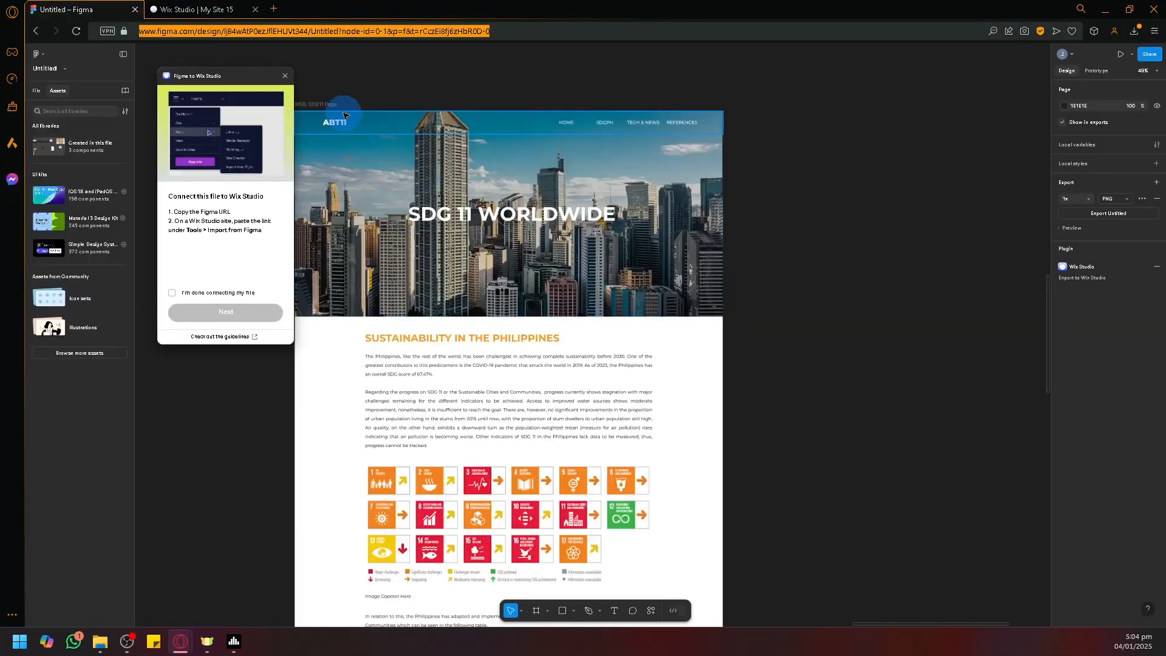
left_click(184, 7)
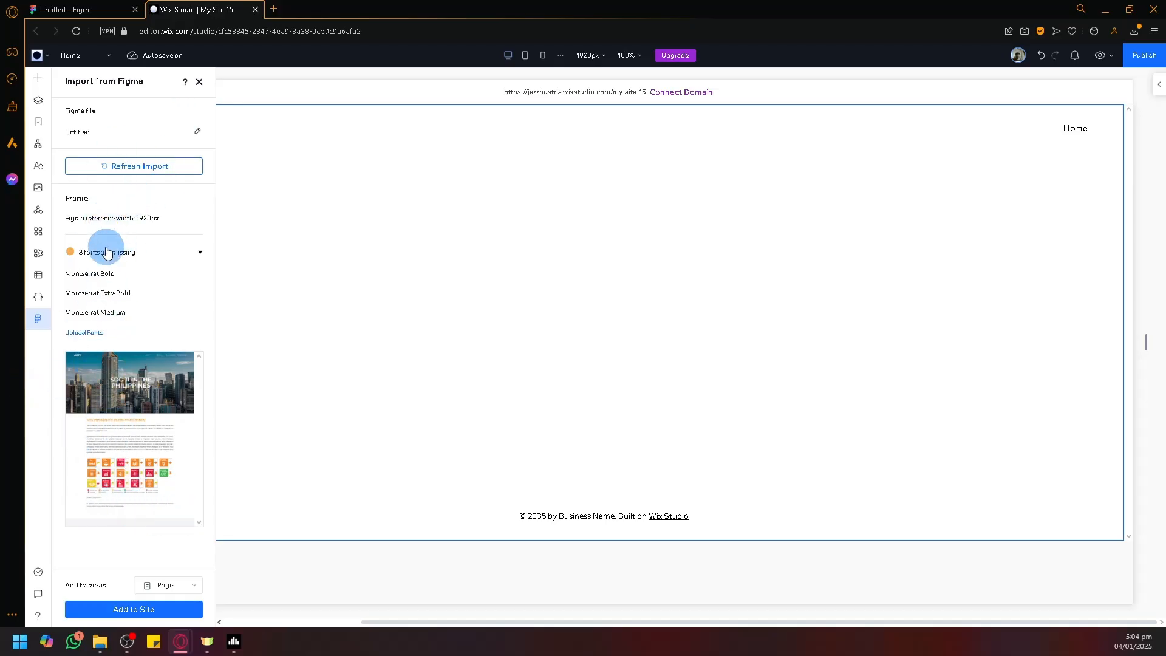
left_click(106, 252)
left_click(107, 251)
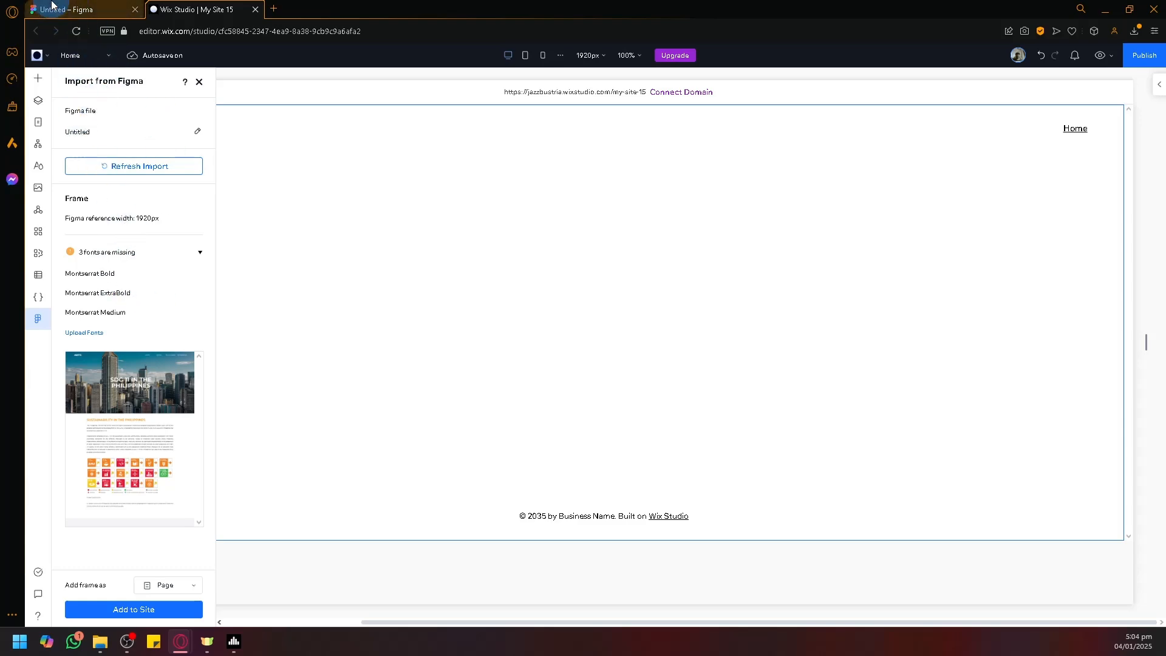
left_click(67, 9)
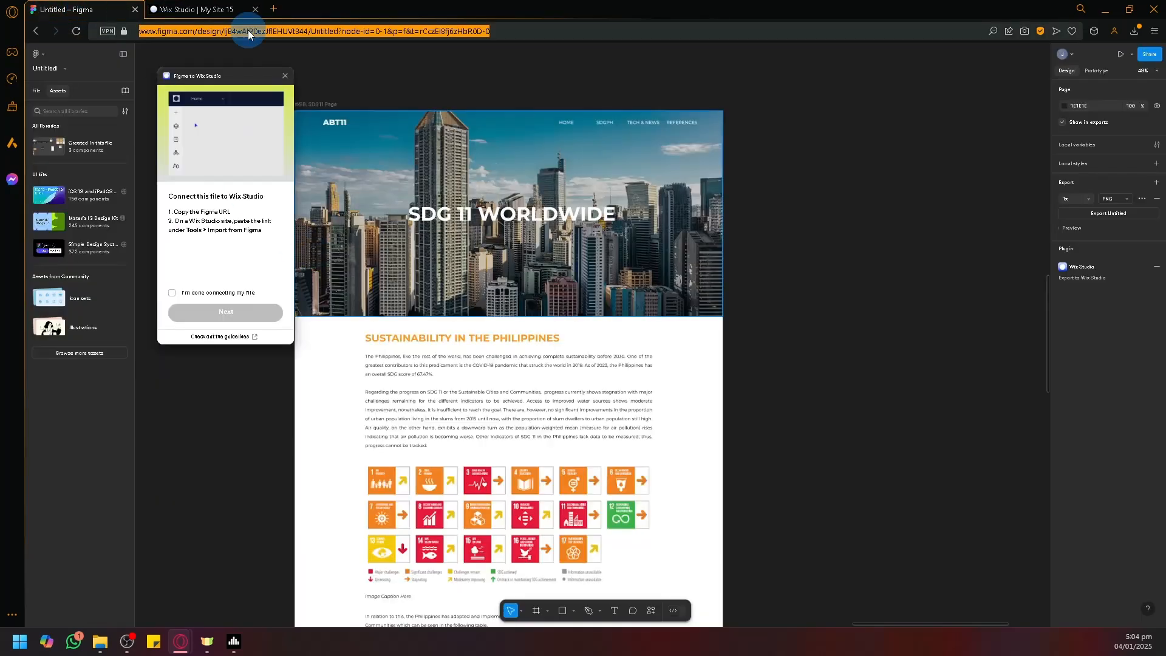
left_click(207, 6)
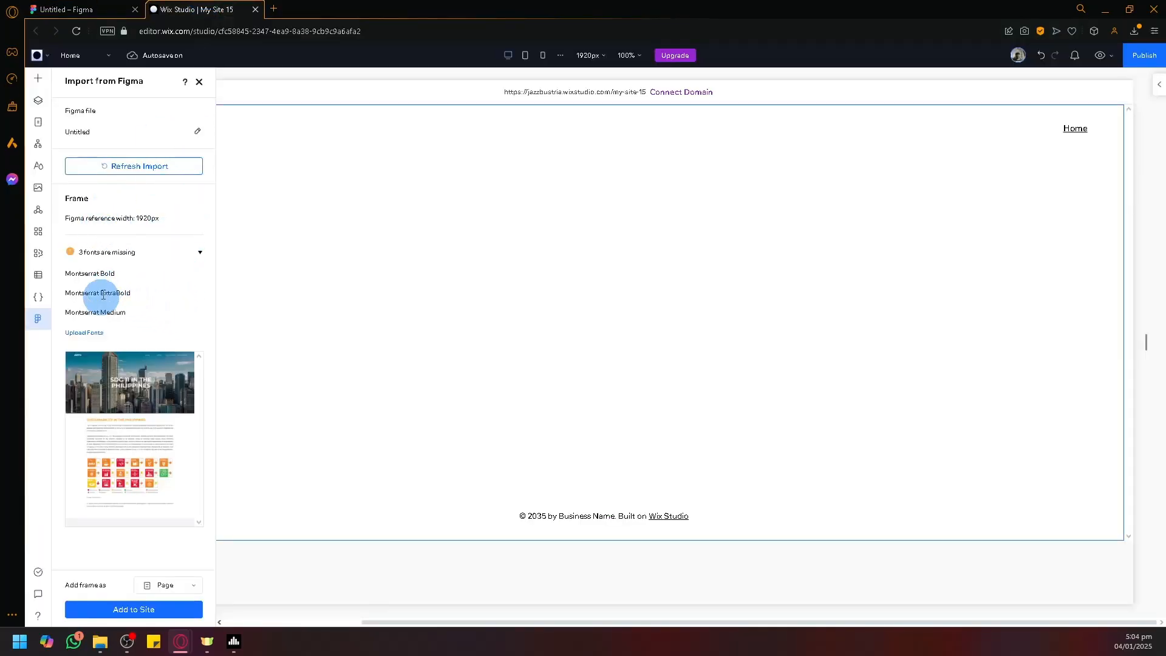
Step: Open the upload window for the missing Montserrat fonts, close it without uploading, and check the Figma design again
left_click(95, 335)
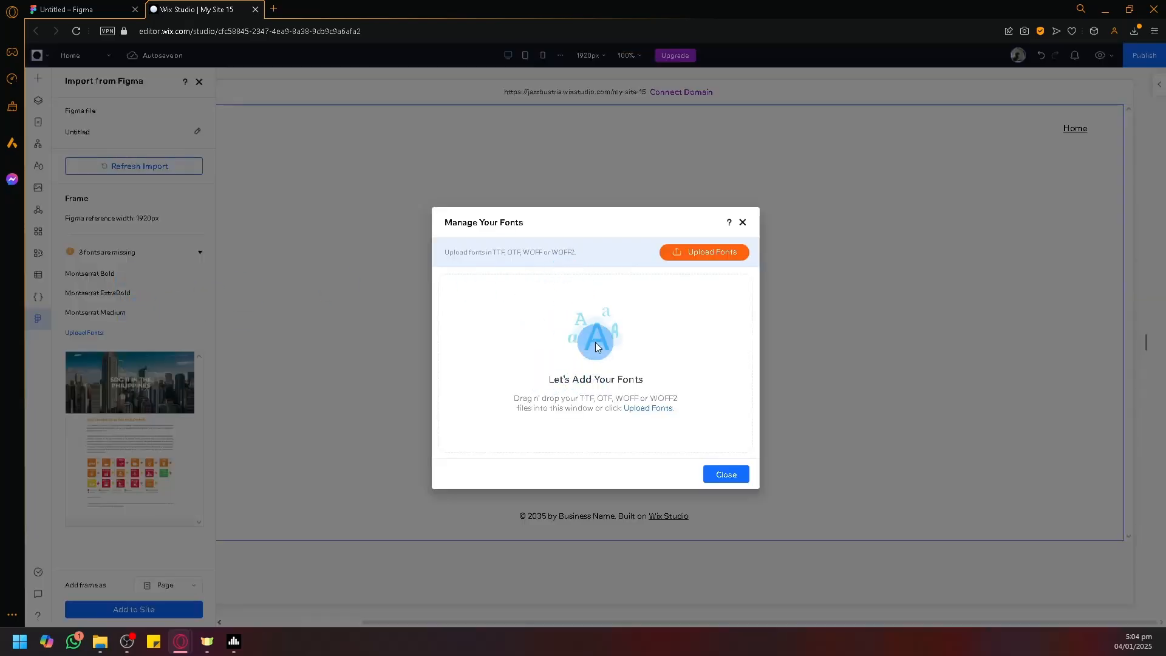
left_click(728, 476)
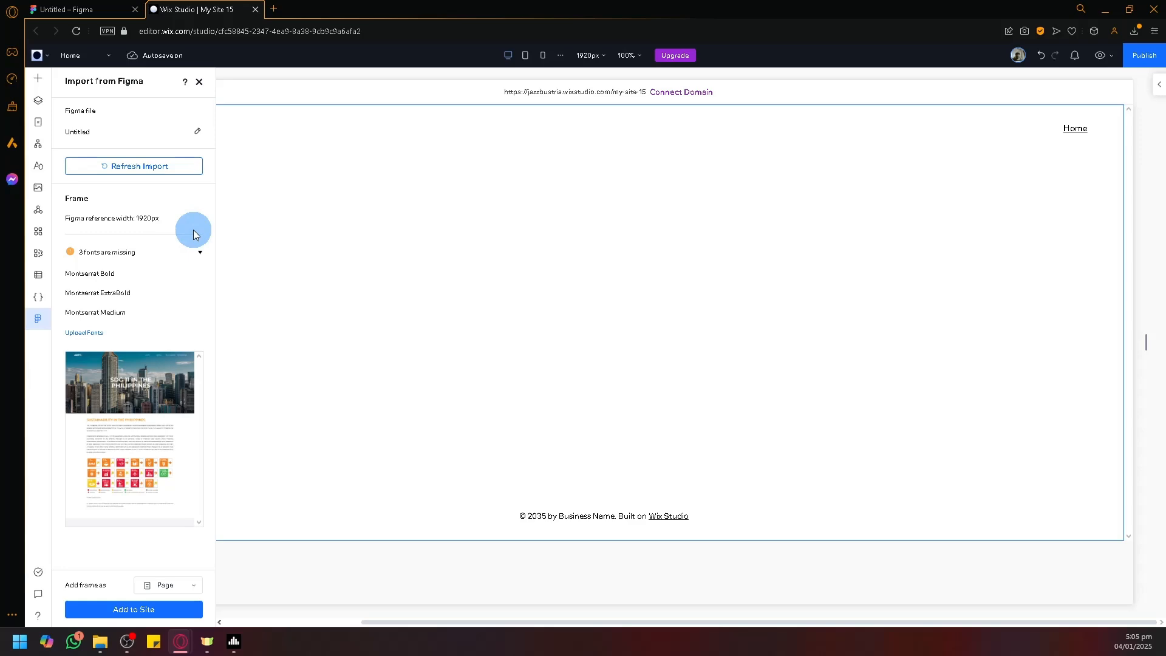
left_click(67, 9)
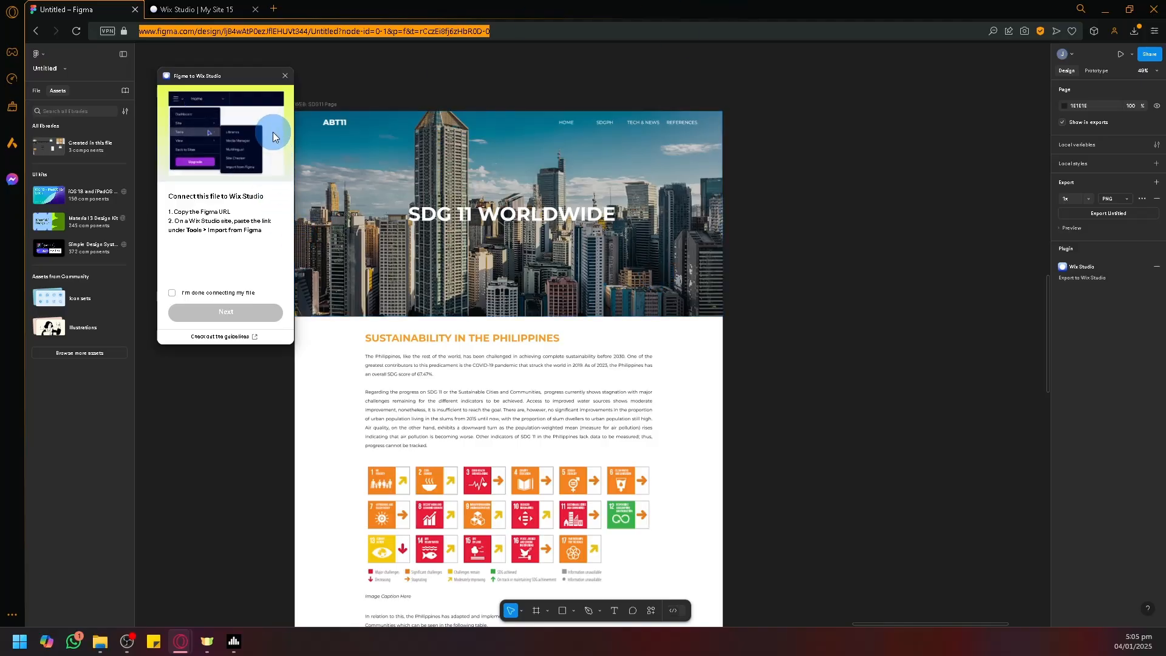
left_click(217, 7)
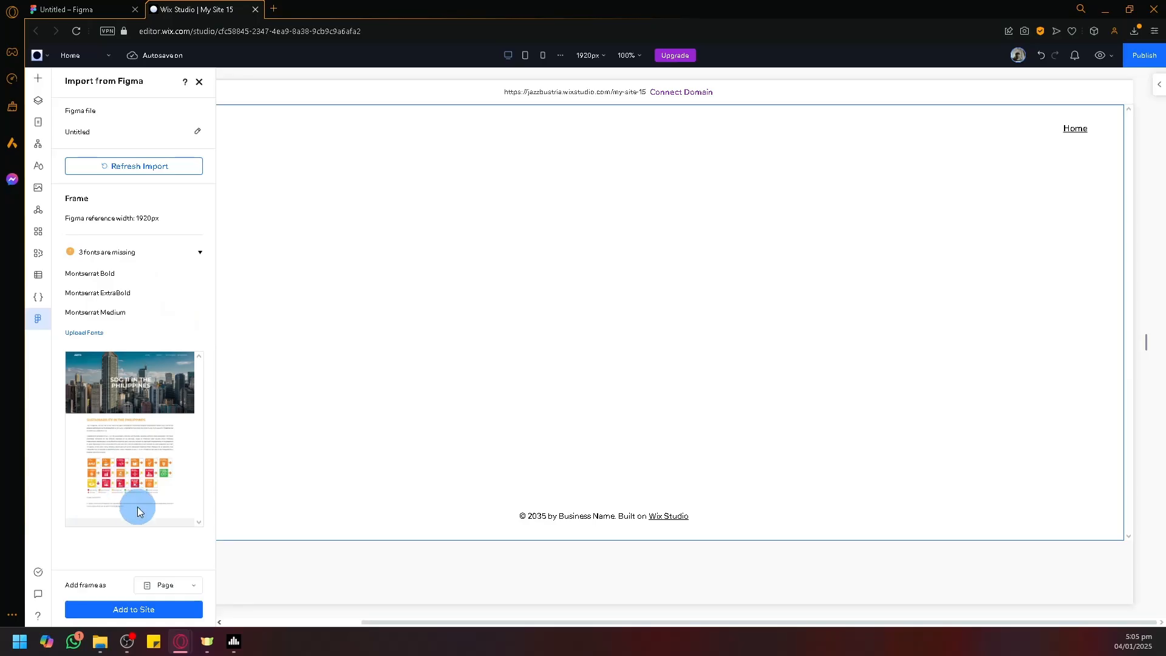
Step: Add the imported Figma frame to the Wix Studio site as a page
left_click(168, 586)
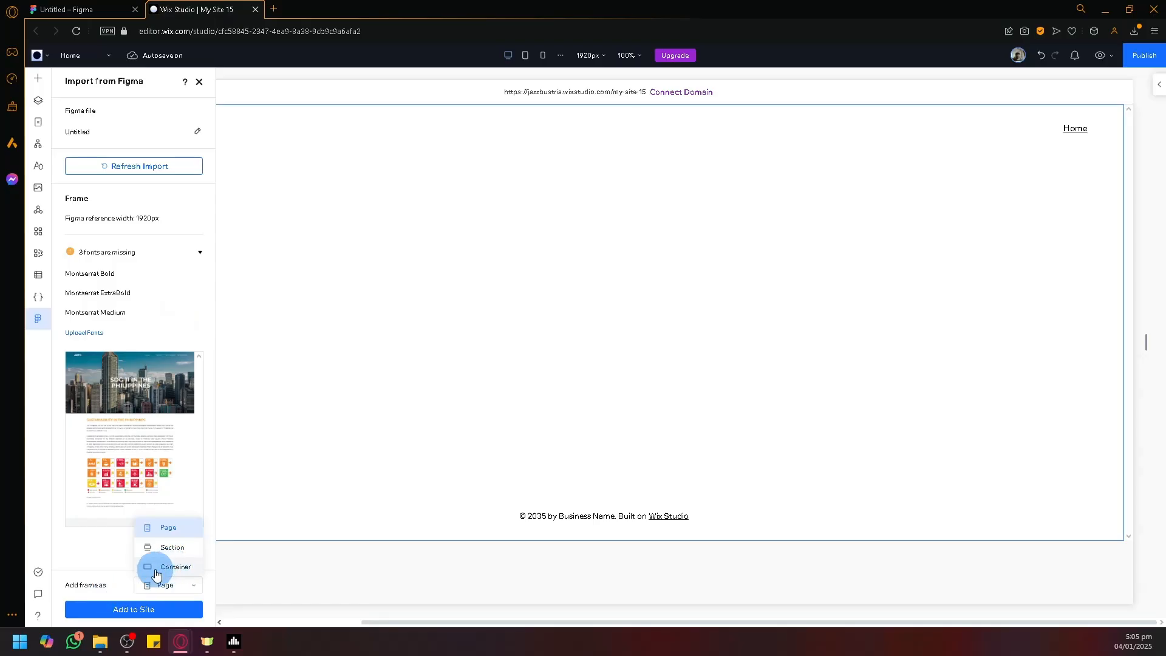
left_click(123, 616)
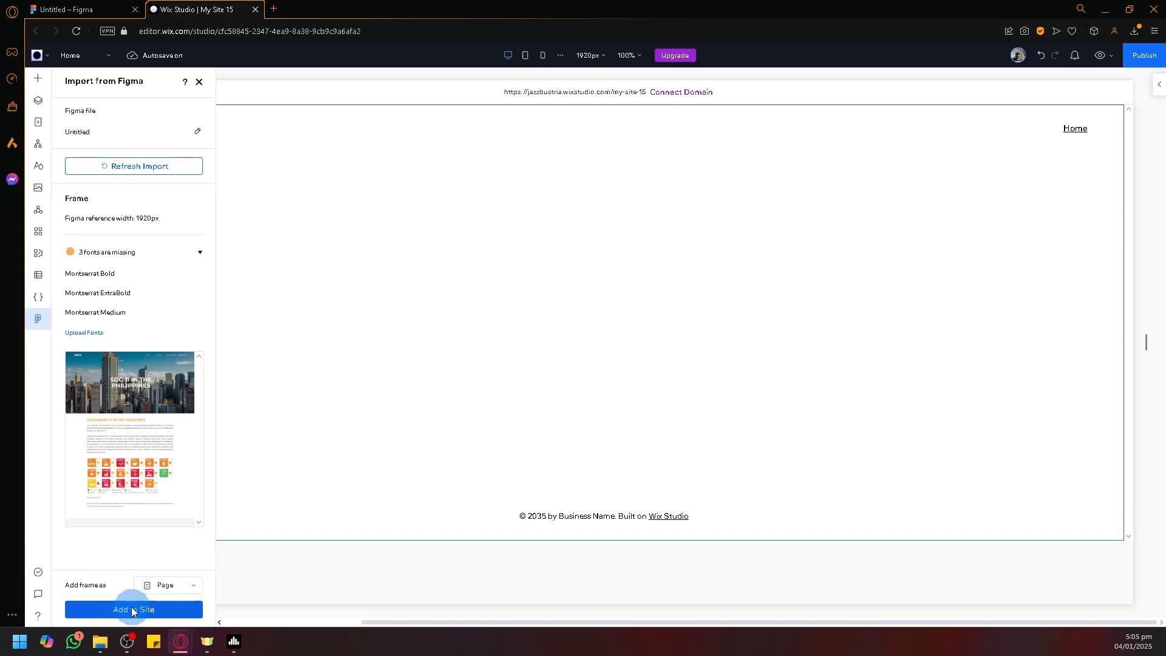
left_click(150, 608)
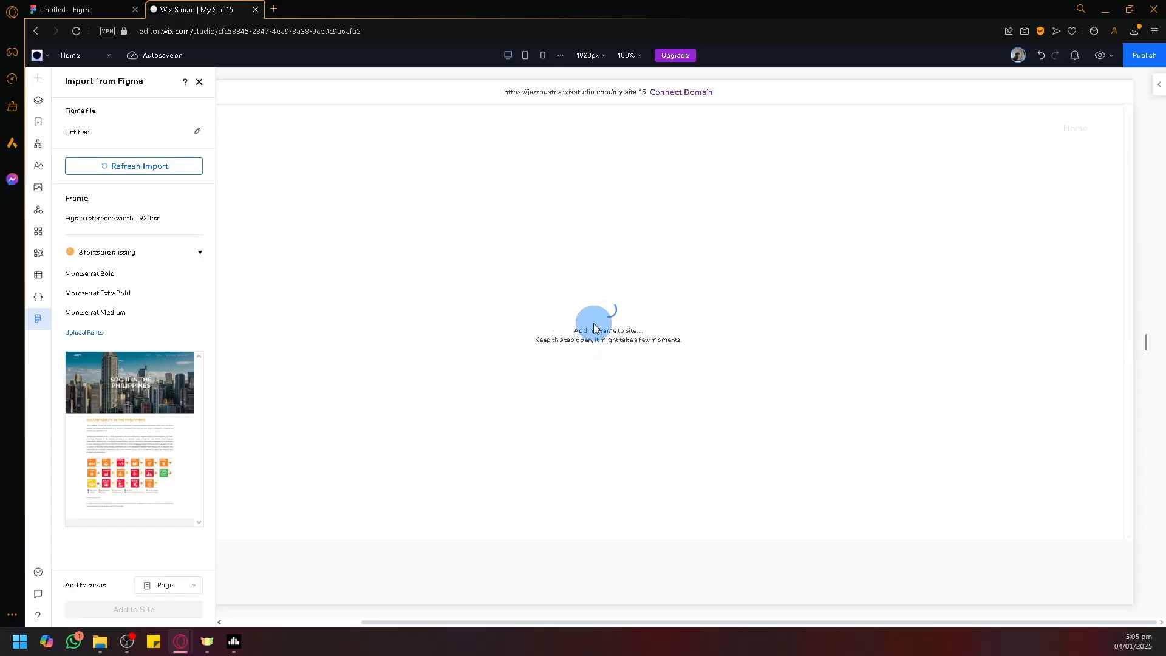
Step: Switch to Figma and select the WEB: Landing Page frame that holds the SDG 11 targets
left_click(92, 9)
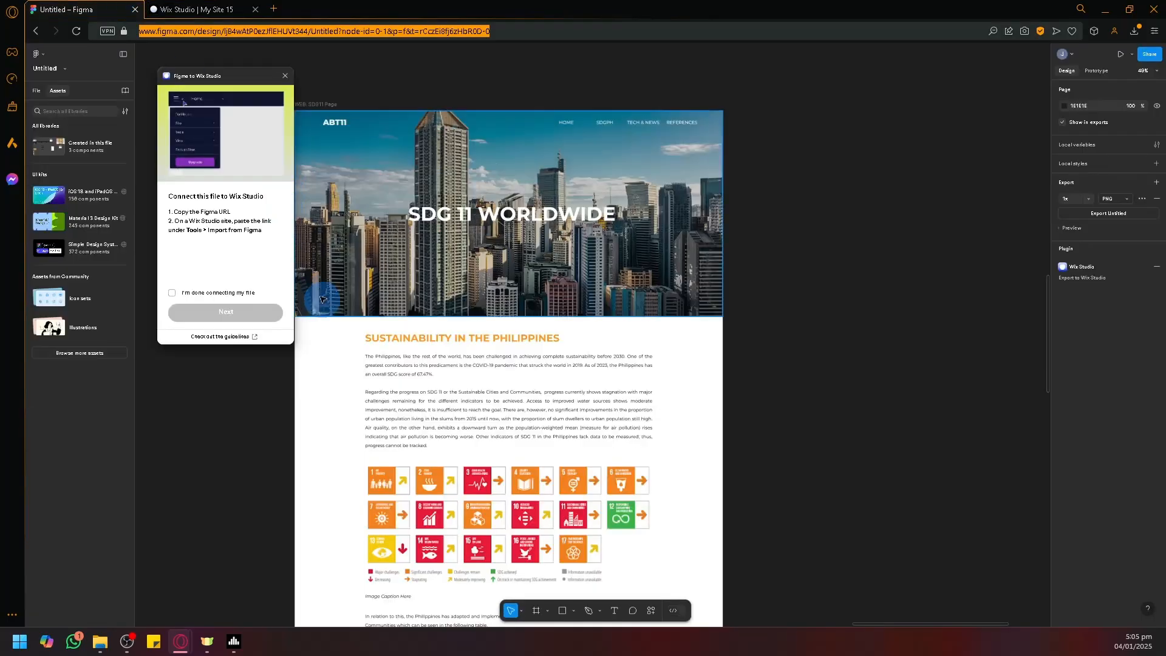
scroll(547, 311, "left", 6)
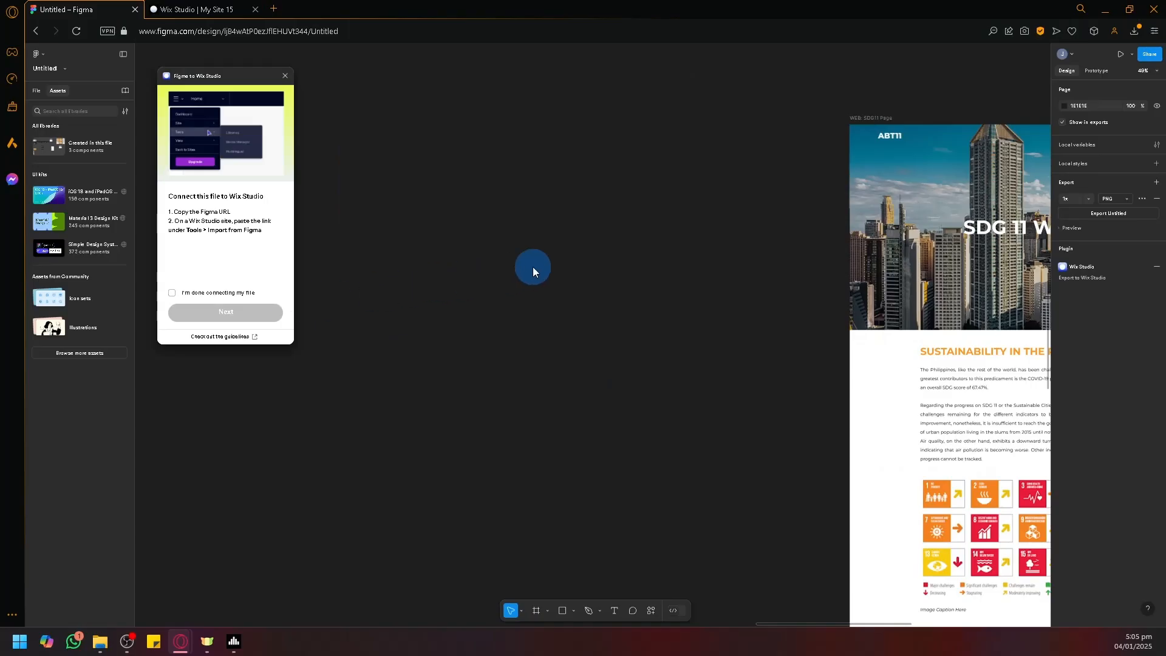
scroll(530, 265, "left", 3)
scroll(677, 271, "left", 10)
scroll(677, 272, "down", 3)
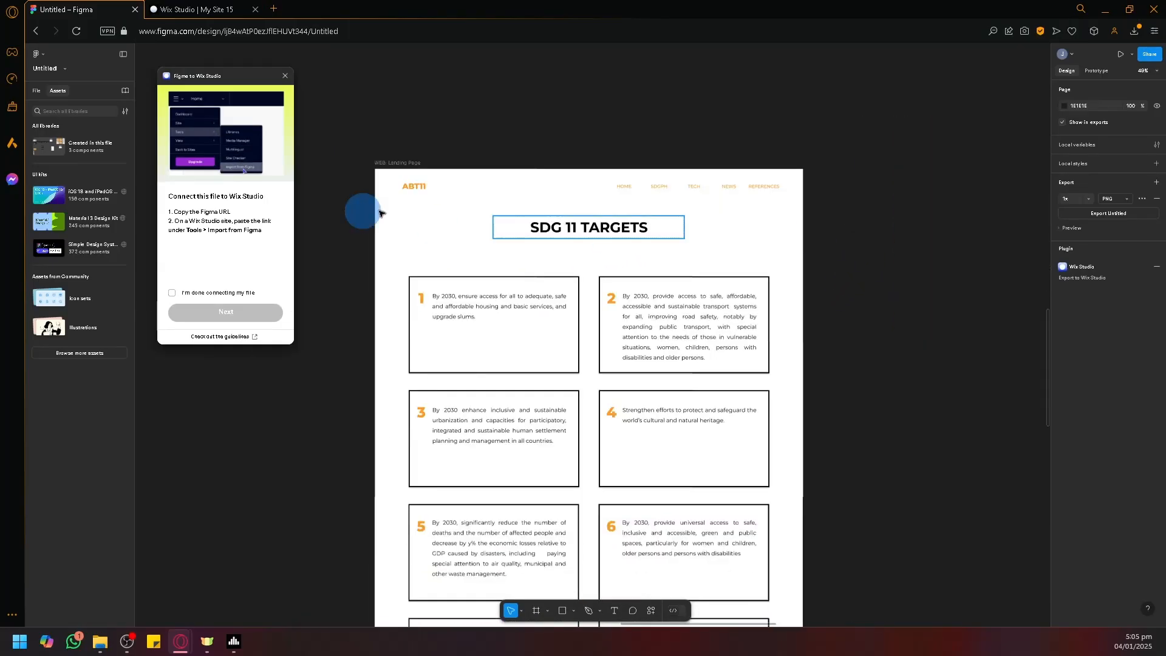
left_click(371, 164)
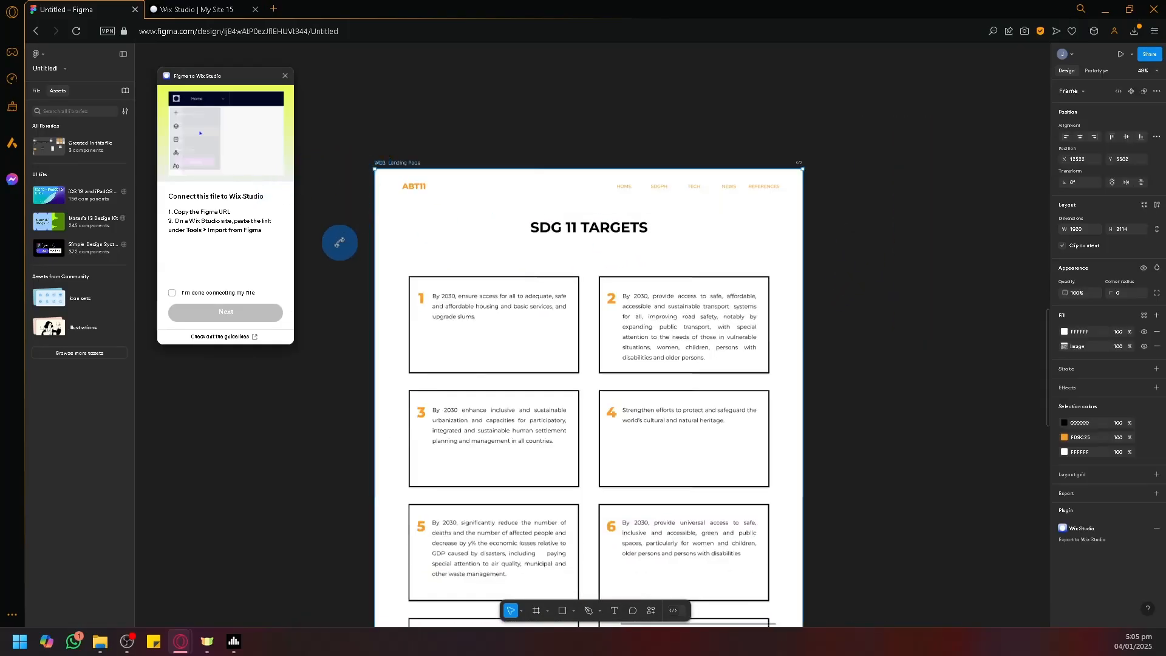
Step: Mark the file as connected in the Figma to Wix Studio plugin and start the export
left_click(186, 297)
left_click(214, 313)
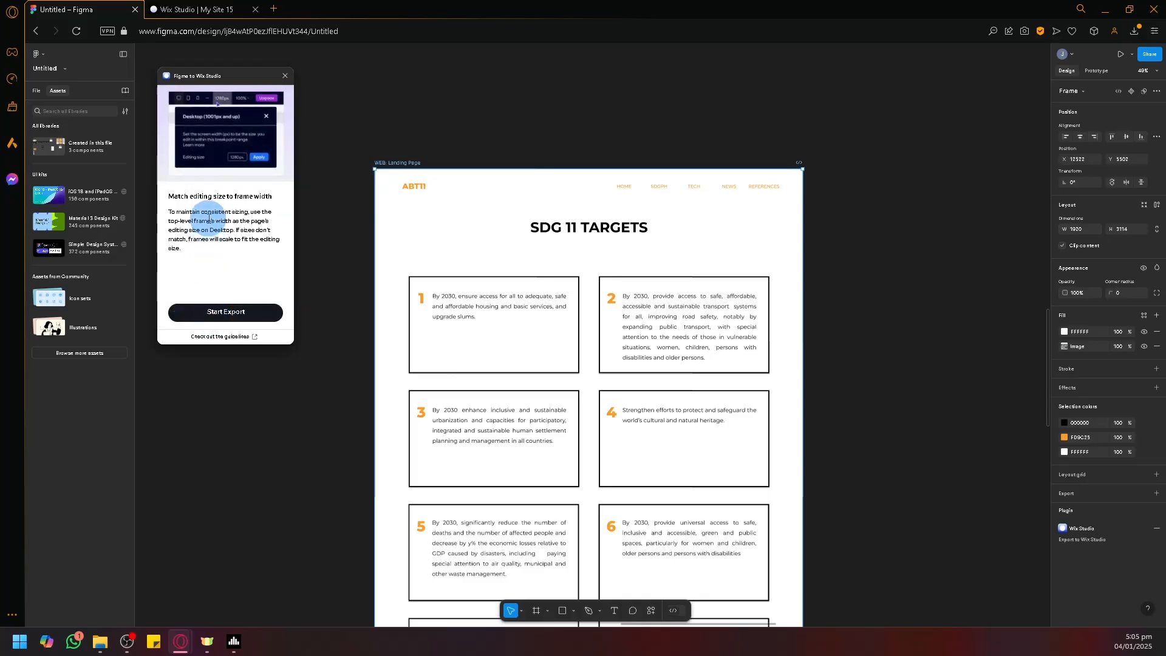
left_click(227, 312)
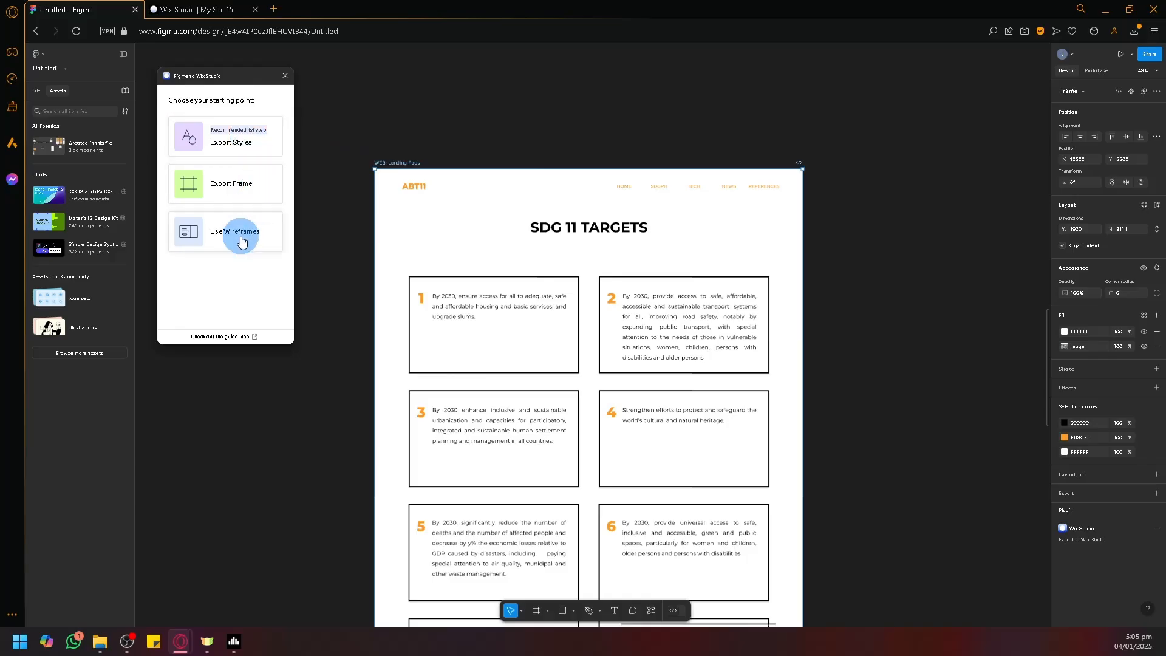
Step: Review the colors and typography offered under Export Styles, and check the frame's import progress in Wix Studio
left_click(227, 133)
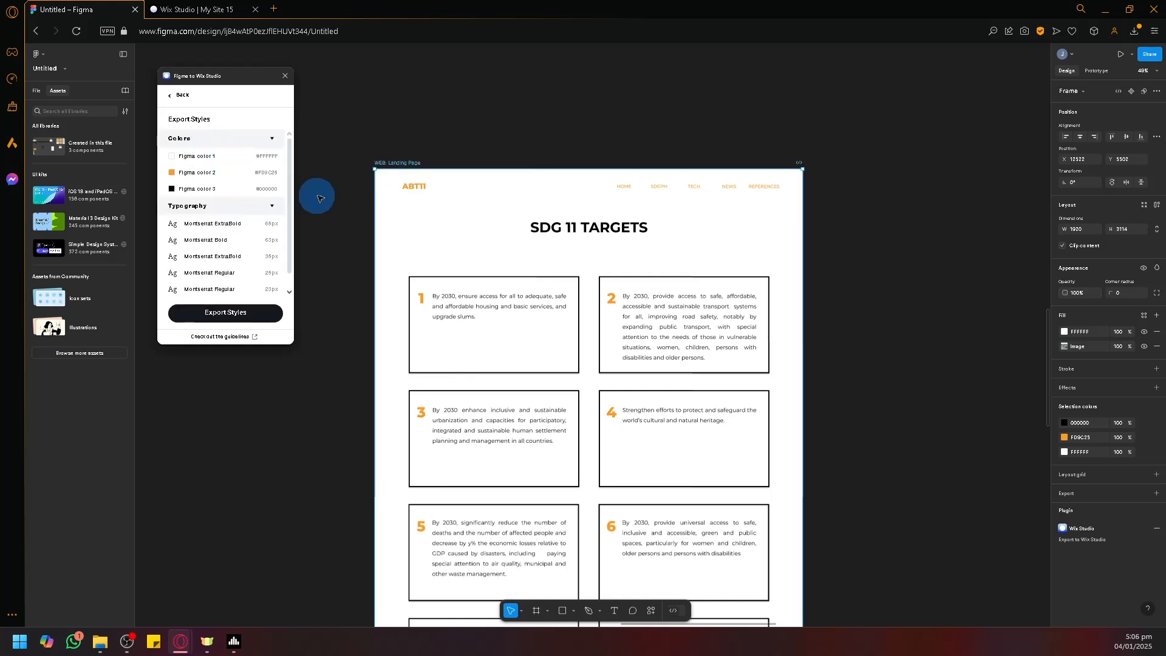
scroll(223, 191, "down", 1)
scroll(222, 191, "up", 1)
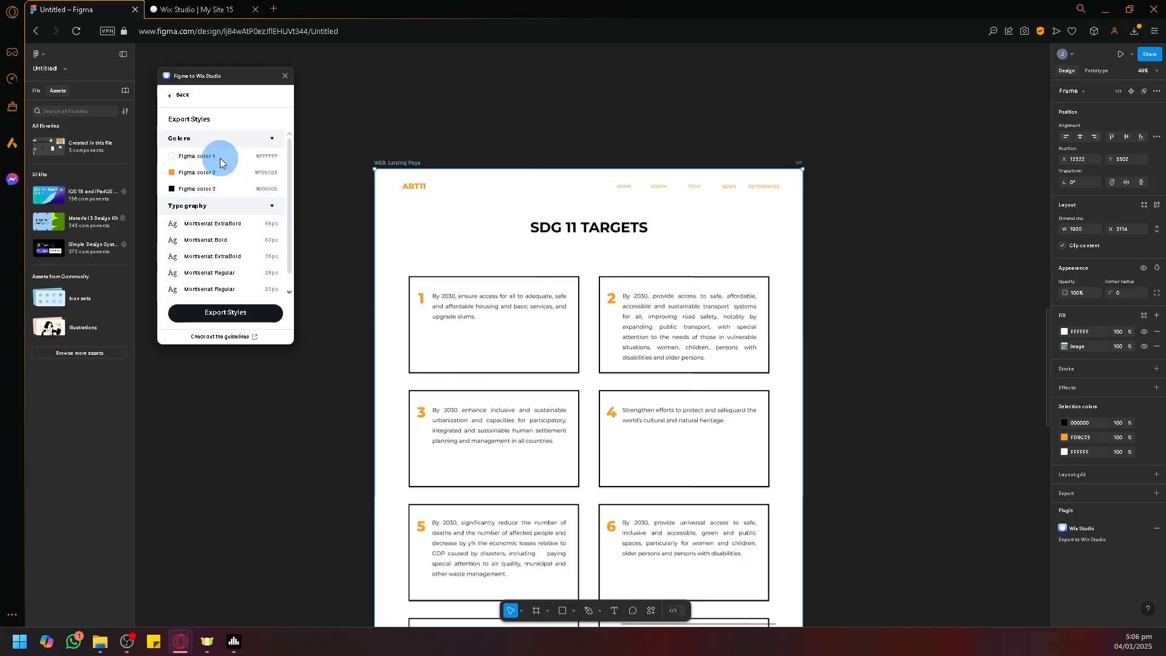
scroll(229, 190, "down", 1)
scroll(229, 192, "up", 1)
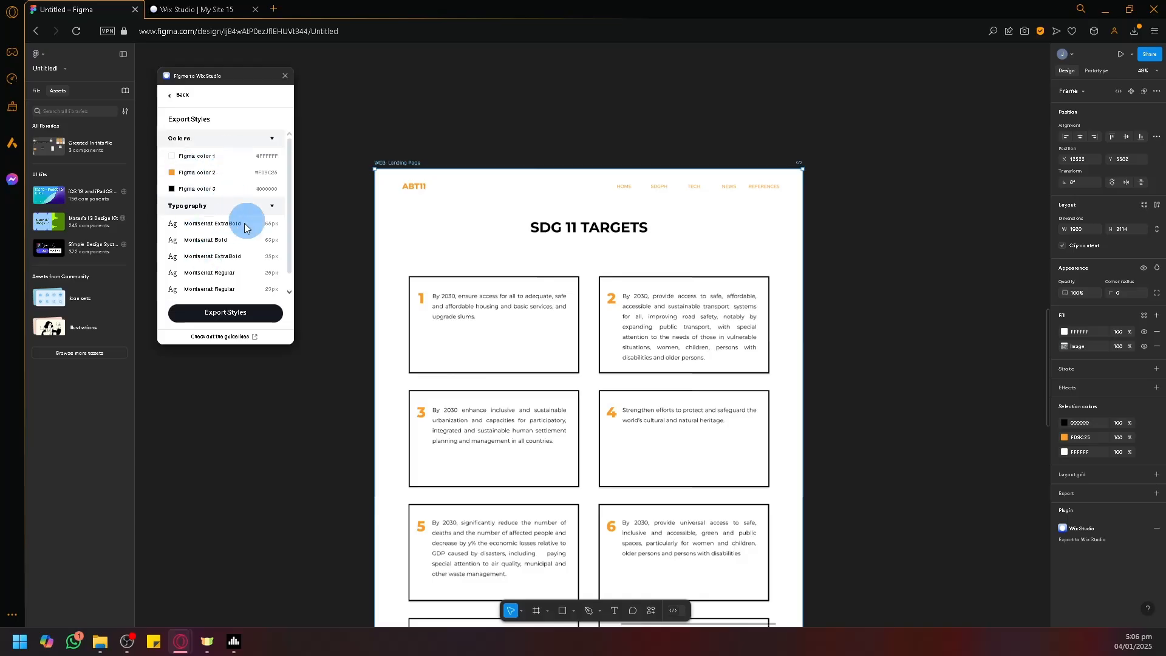
left_click(192, 9)
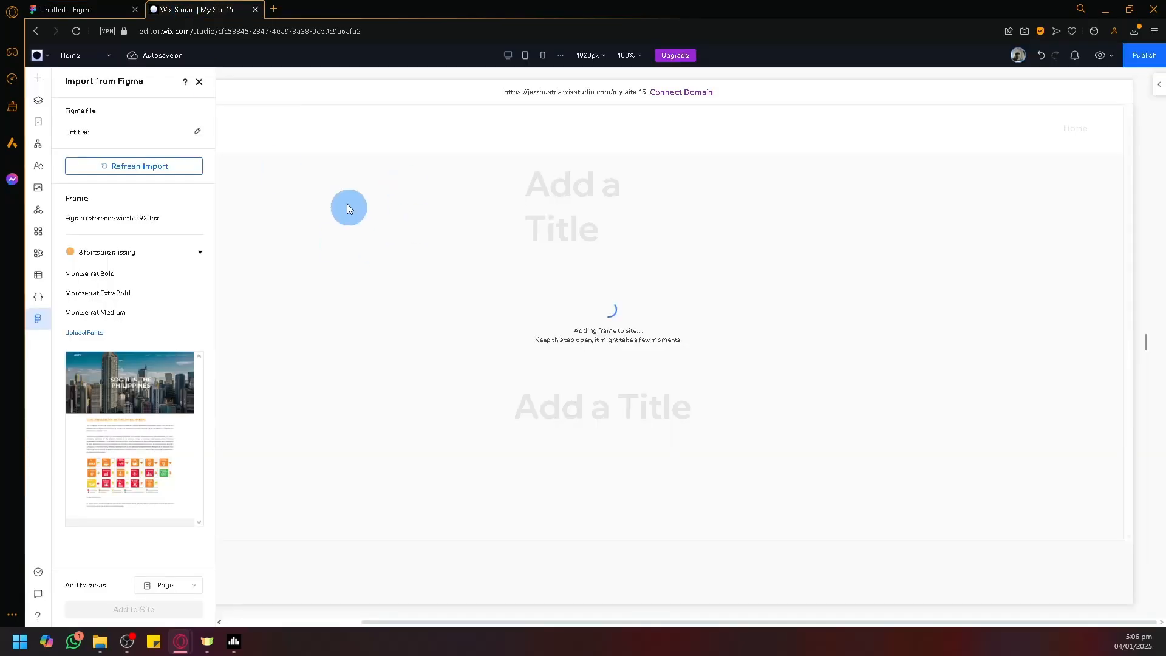
left_click(97, 10)
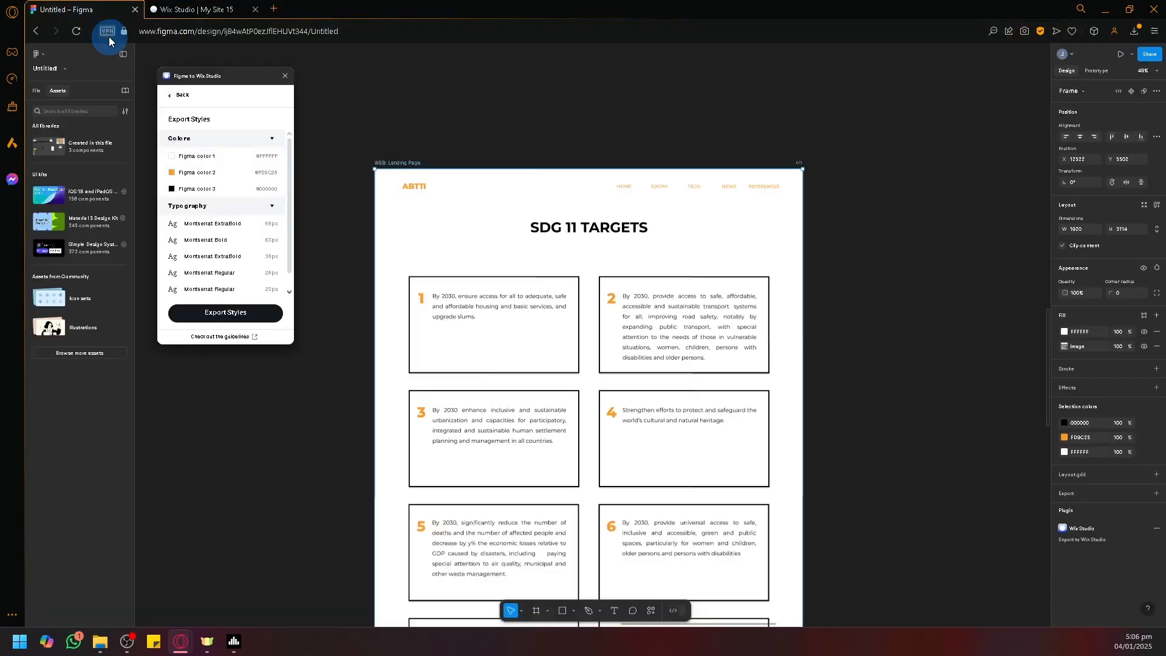
Step: Return to the plugin's starting points and export the selected WEB: Landing Page frame to Wix Studio
left_click(169, 103)
left_click(195, 173)
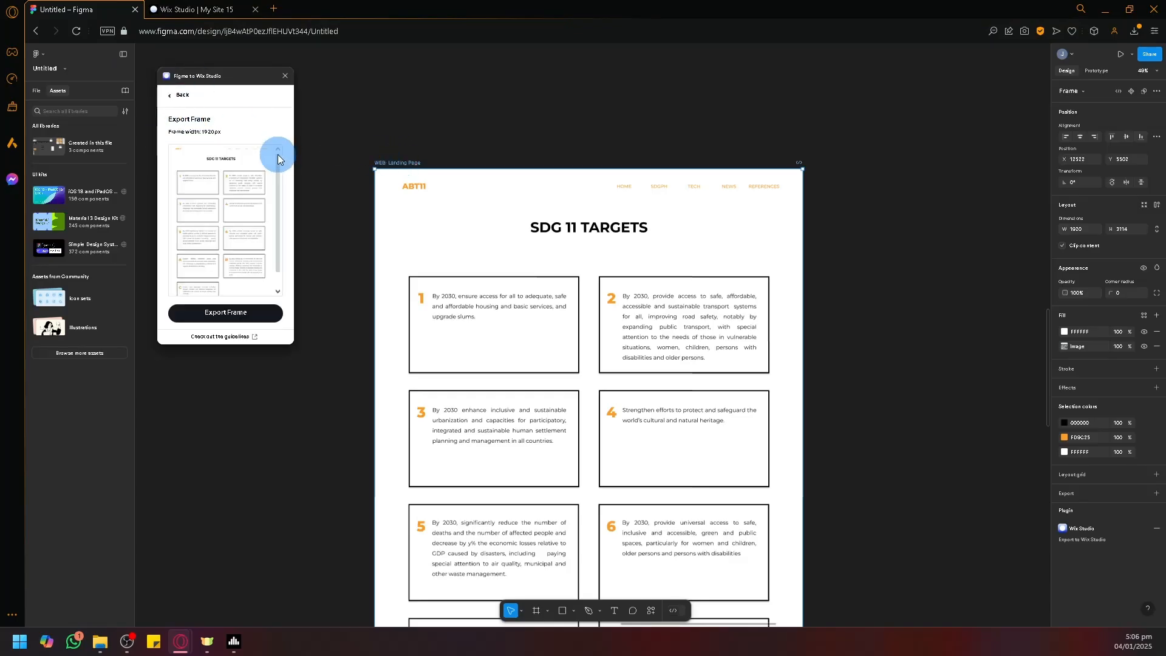
left_click(234, 317)
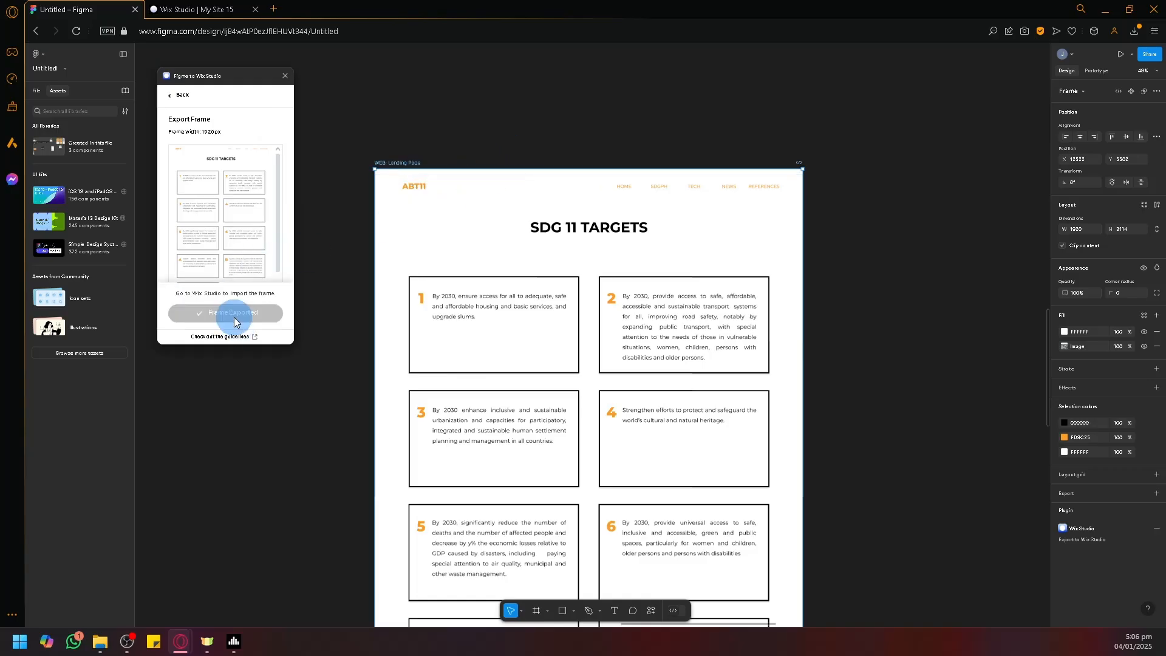
Step: Compare the imported WEB: SDGPH Page in Wix Studio with the SDG11 page design in Figma
left_click(210, 5)
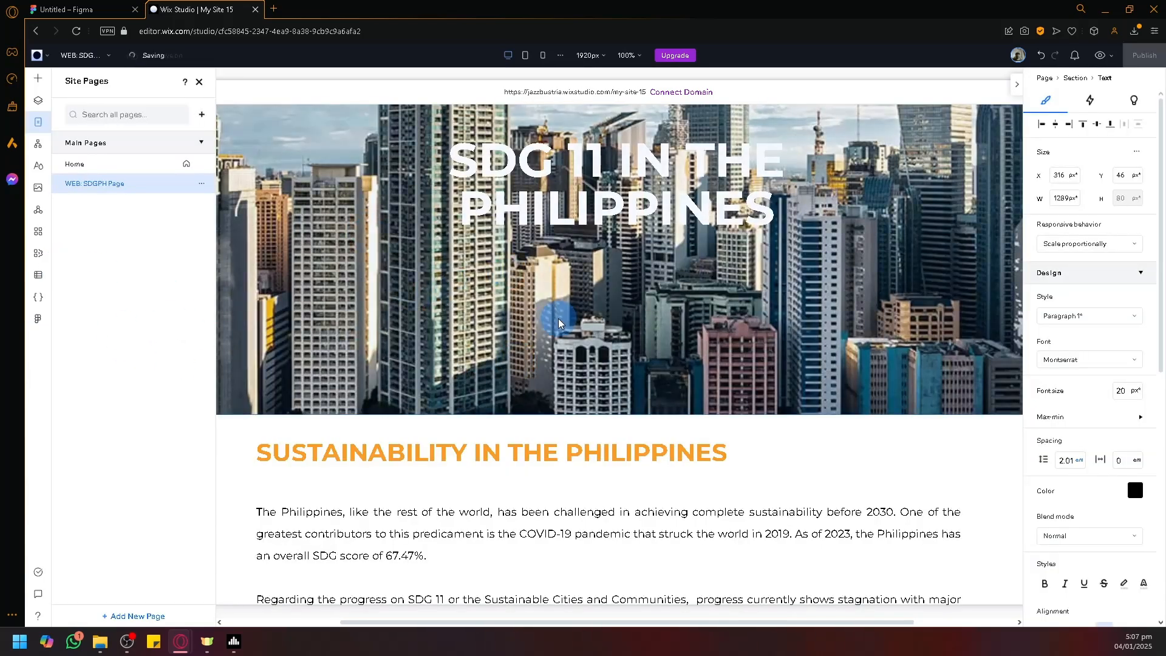
left_click(75, 9)
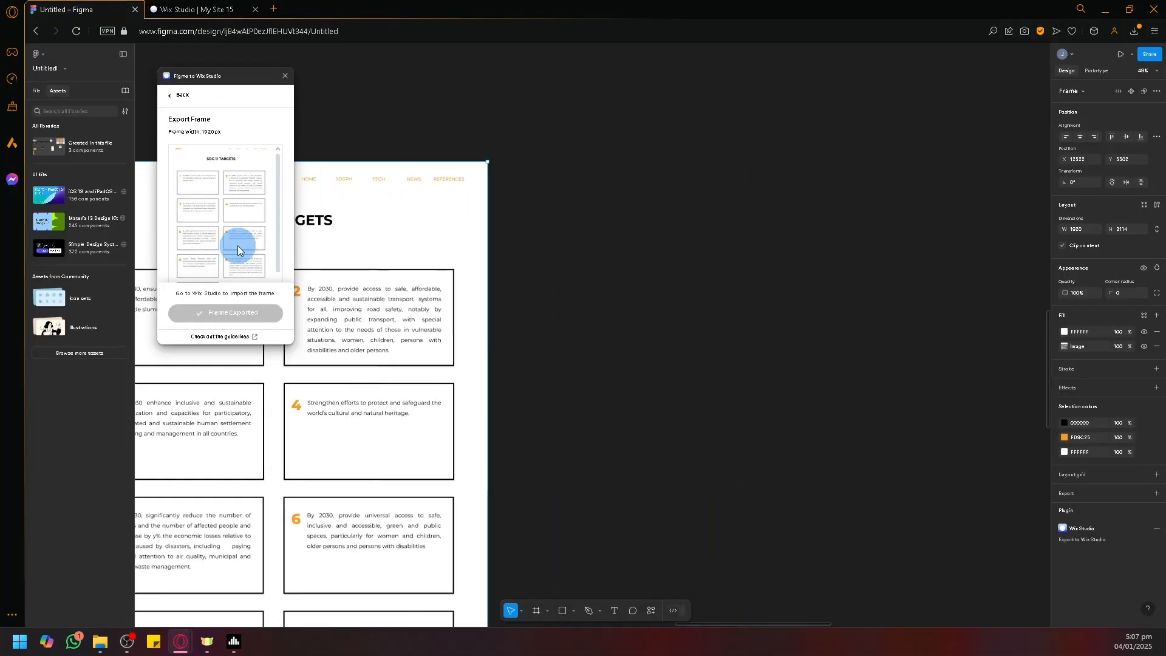
left_click_drag(814, 188, 477, 259)
left_click_drag(957, 231, 396, 365)
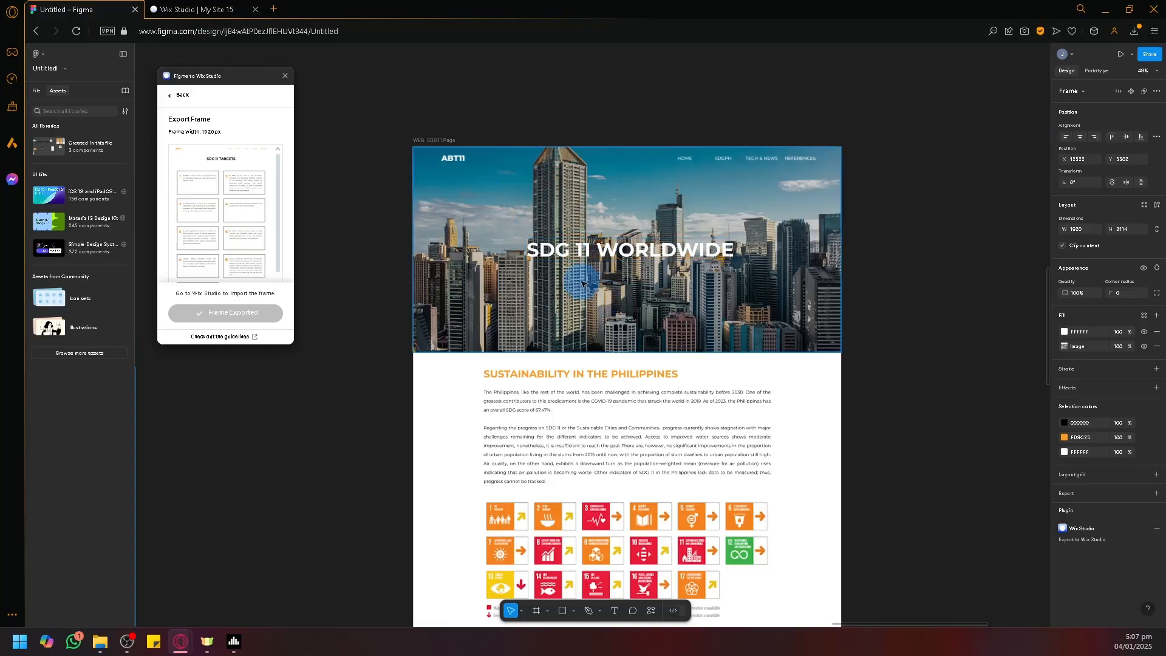
key("ctrl+Tab")
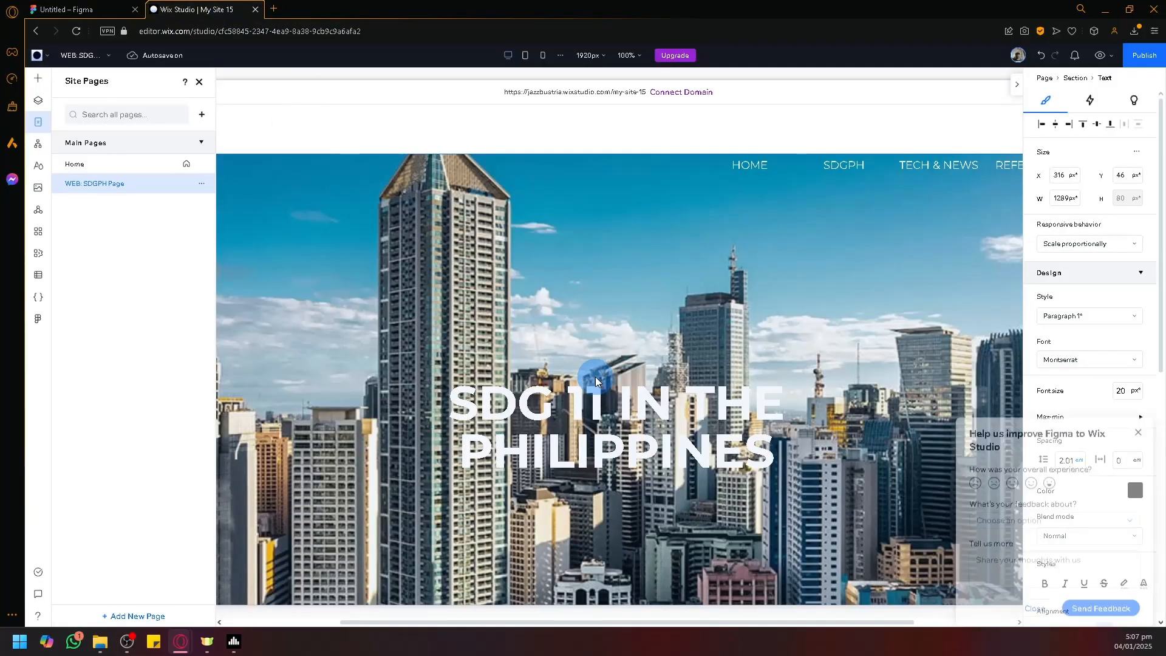
Step: Look through the imported WEB: SDGPH Page from header to footer and dismiss the plugin feedback form
scroll(863, 318, "down", 15)
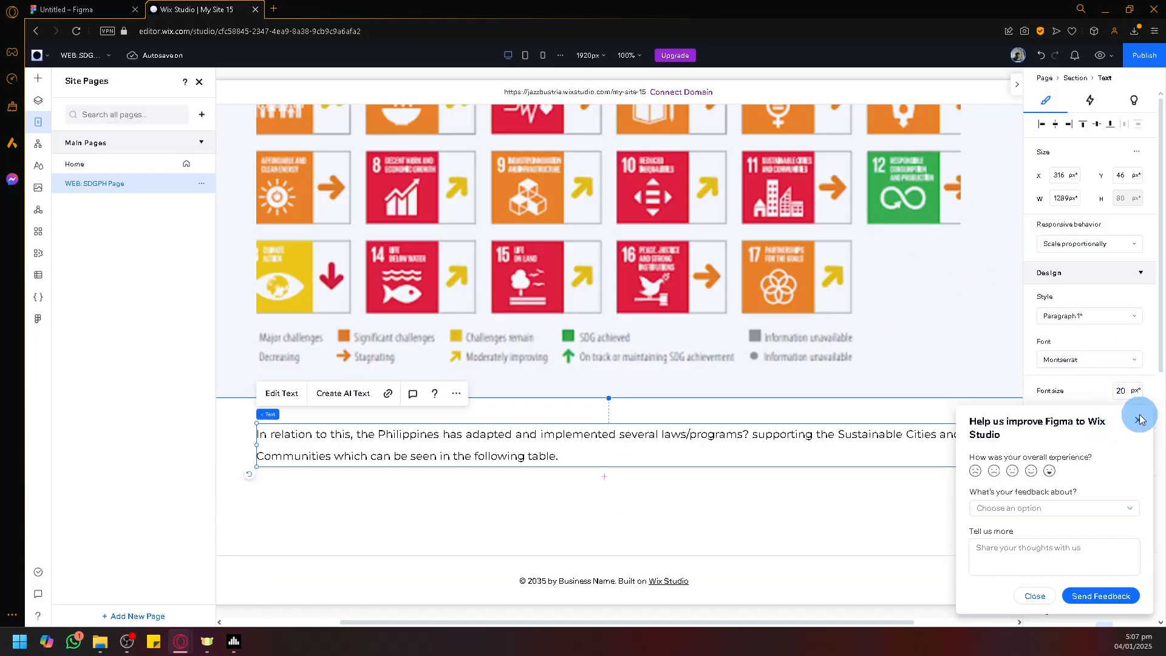
scroll(935, 364, "up", 15)
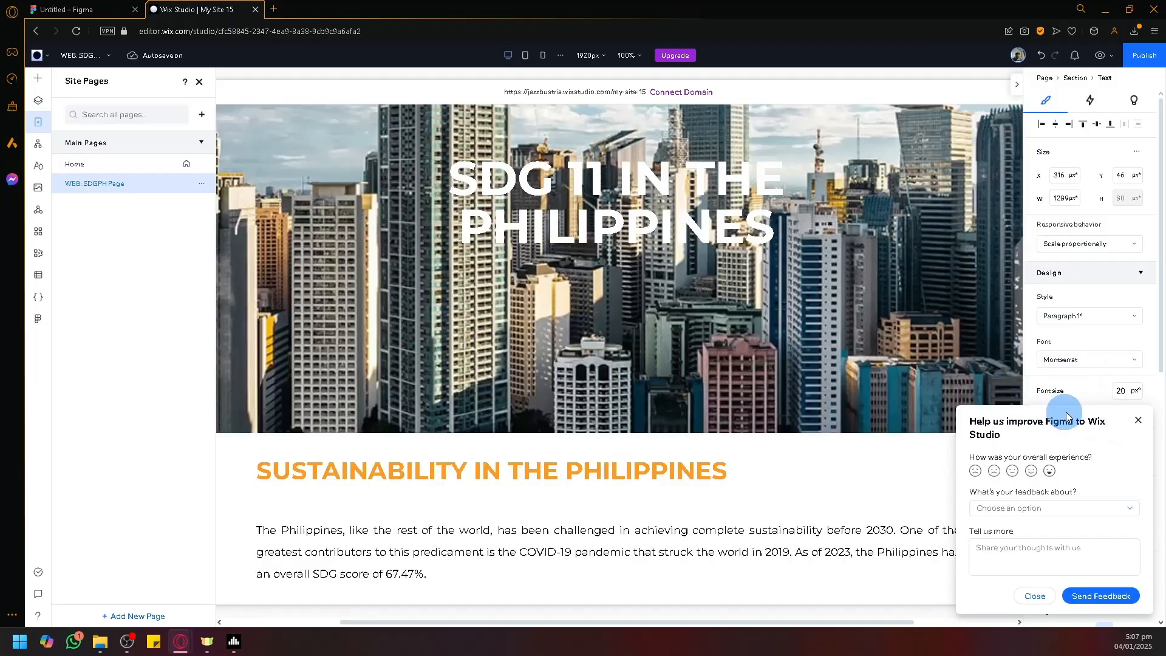
key("ctrl+minus")
left_click(1137, 420)
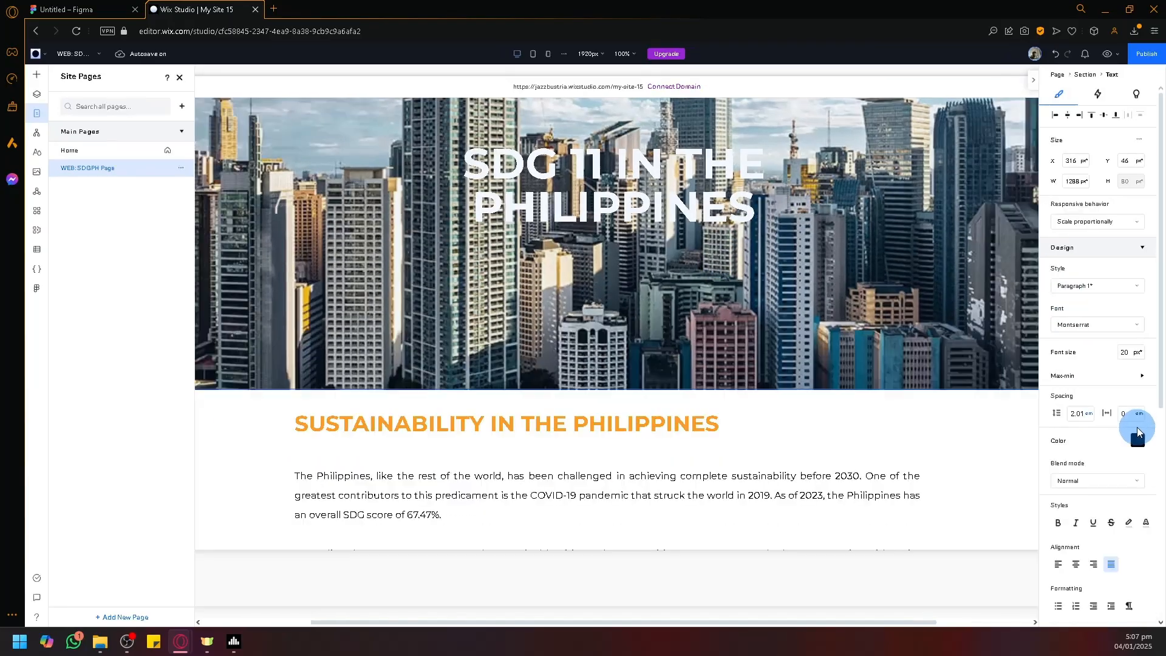
scroll(624, 301, "up", 3)
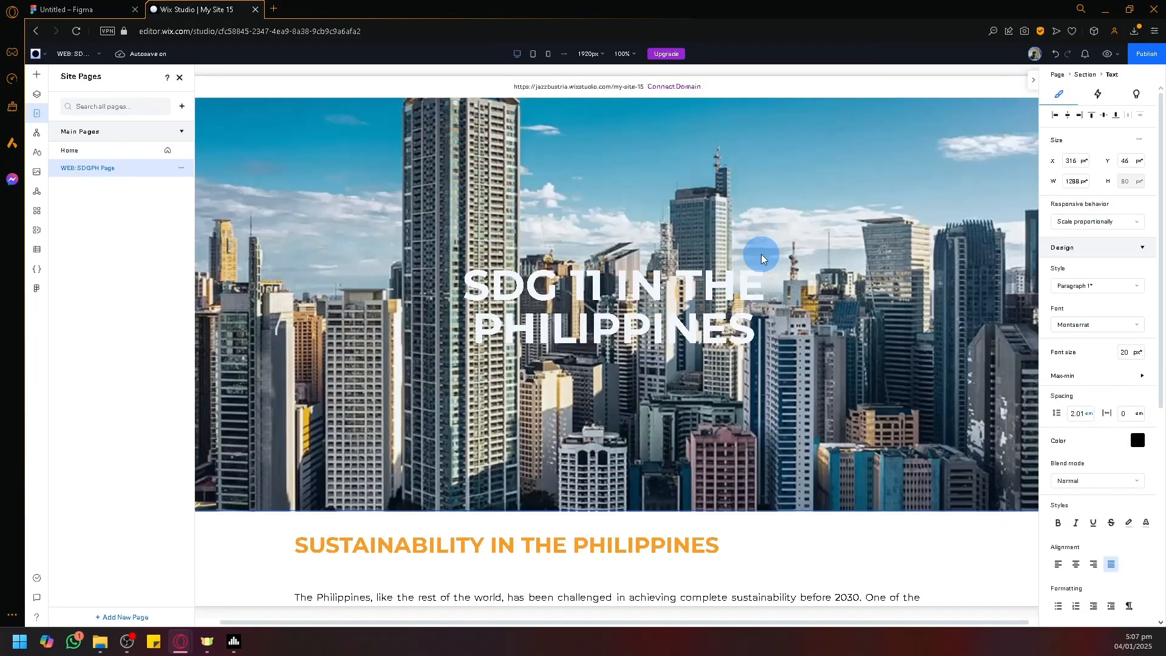
Step: Compare the header of the imported WEB: SDGPH Page with the SDG11 page's navigation bar in Figma, and return to Wix Studio
scroll(476, 289, "down", 4)
scroll(476, 289, "up", 4)
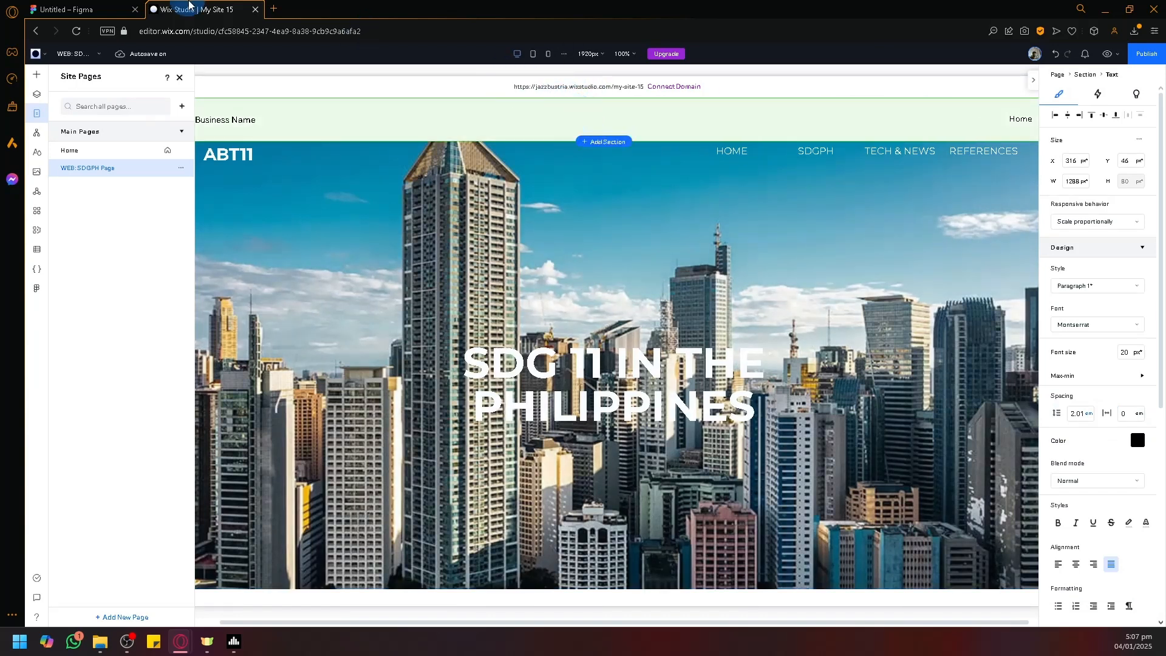
left_click(97, 9)
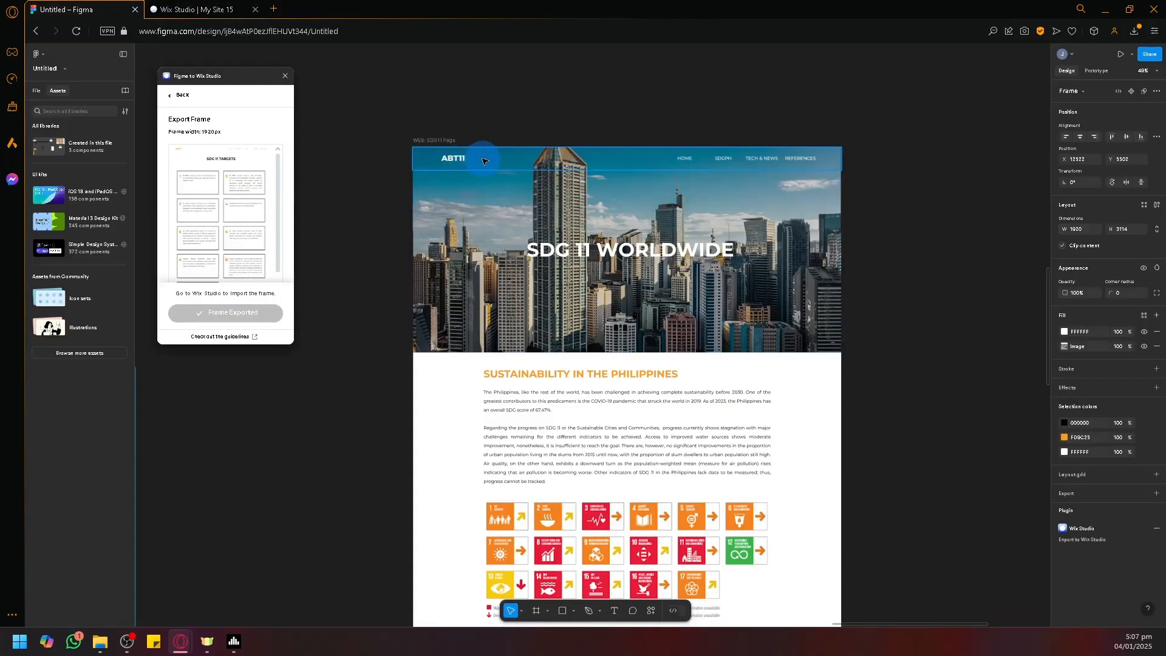
left_click(195, 9)
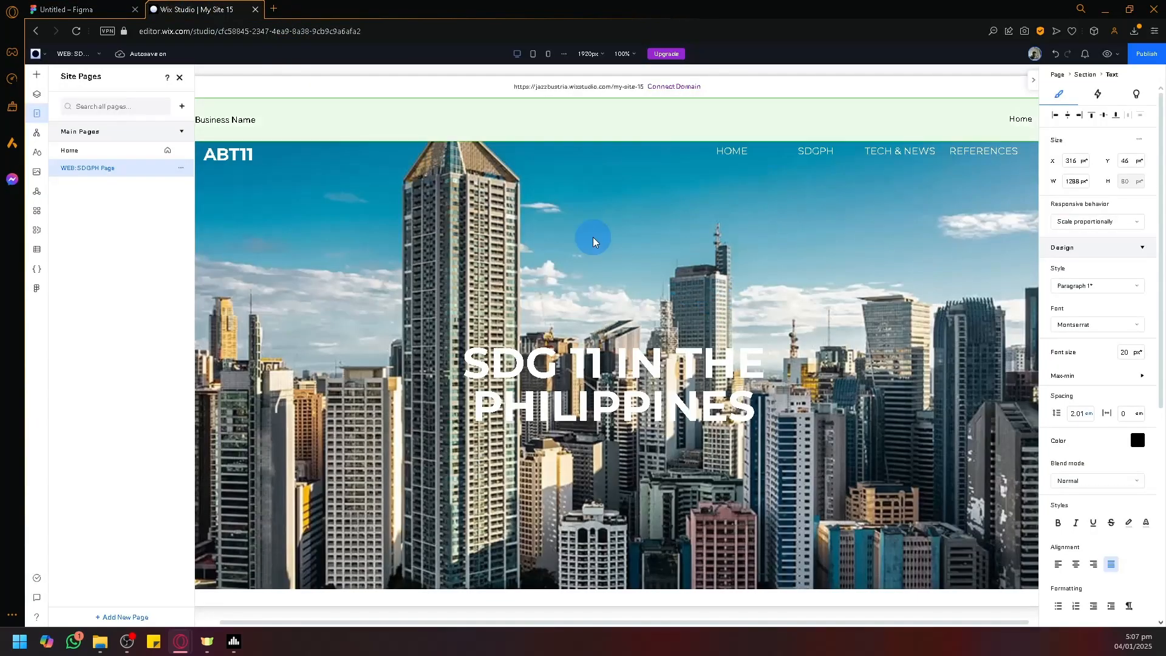
Step: Delete the imported hero section containing the ABT11 navigation and SDG 11 in the Philippines title, and undo the deletion
left_click(226, 165)
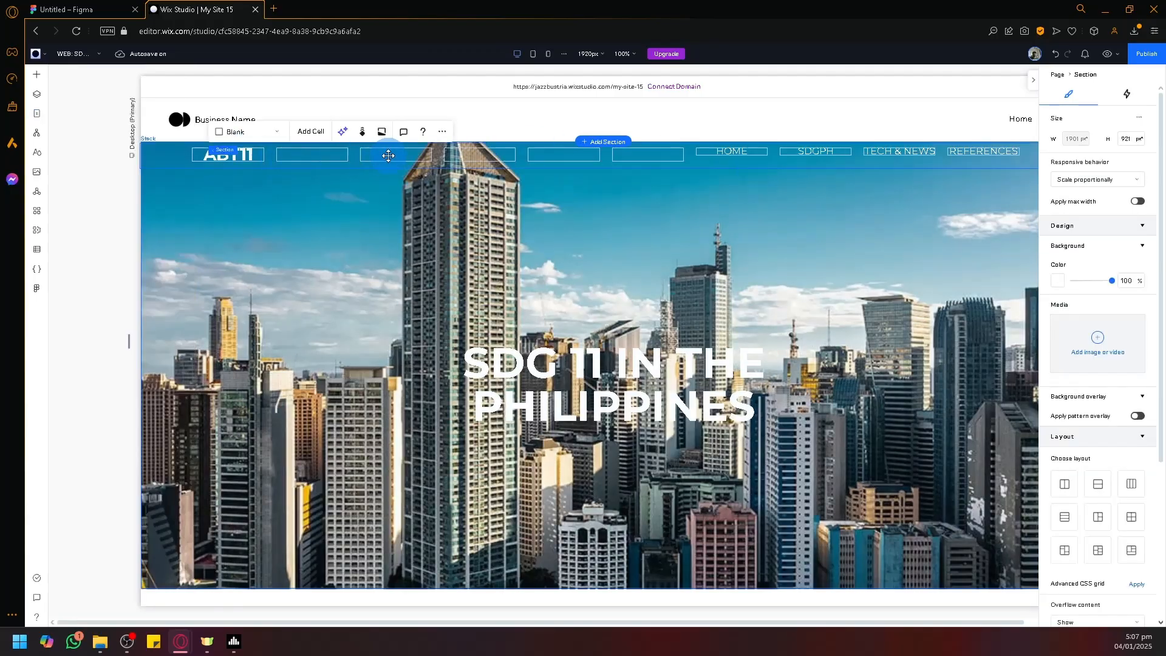
left_click(441, 132)
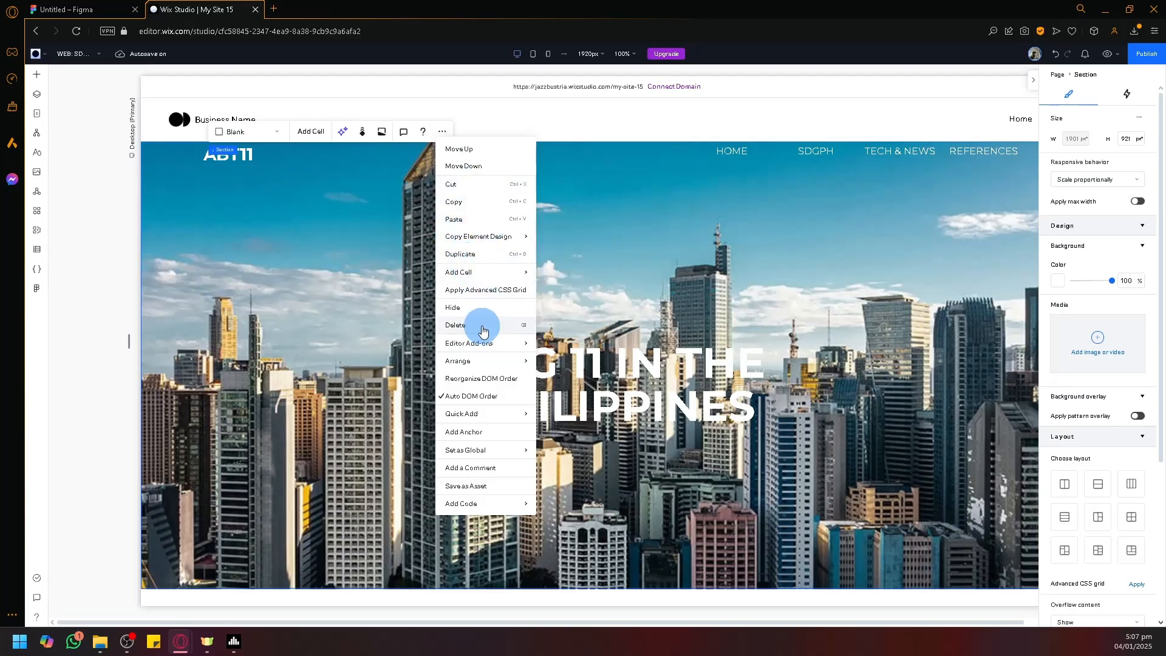
left_click(455, 325)
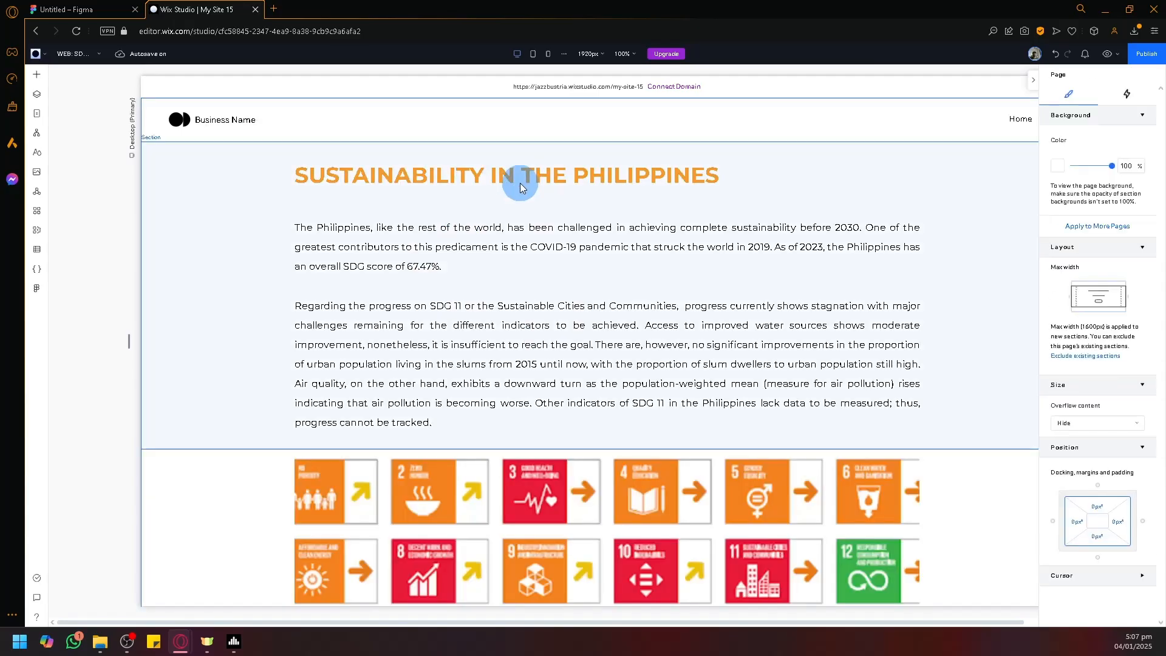
key("ctrl+z")
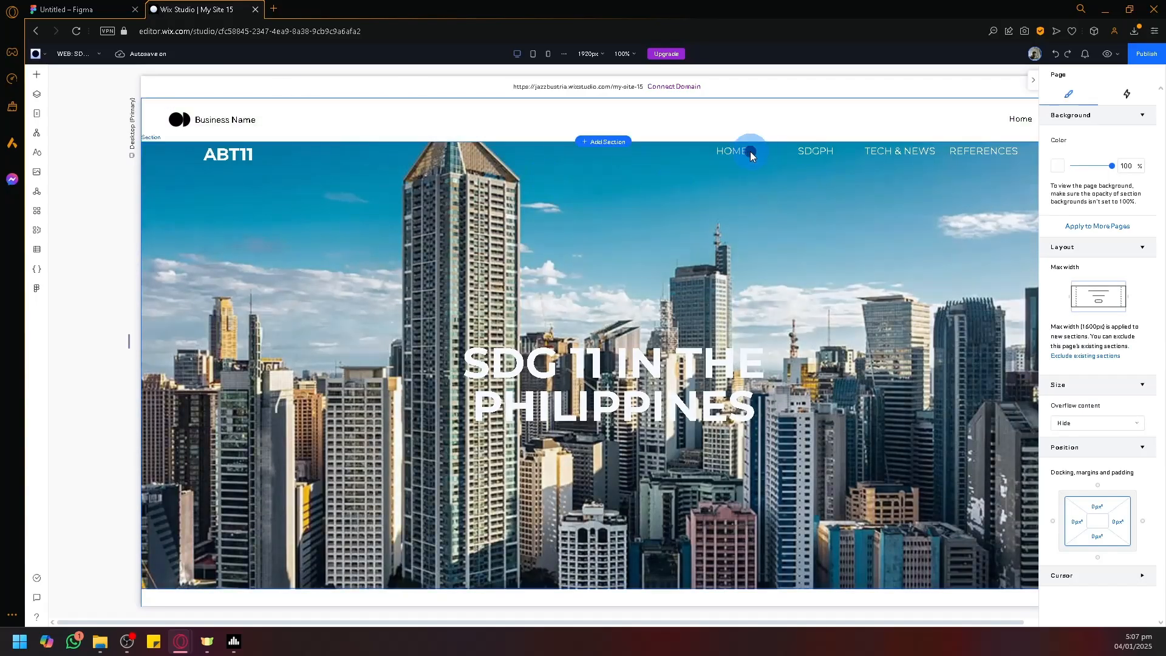
Step: Select the imported hero section and compare its structure with the SDG11 page frame in Figma
left_click(750, 152)
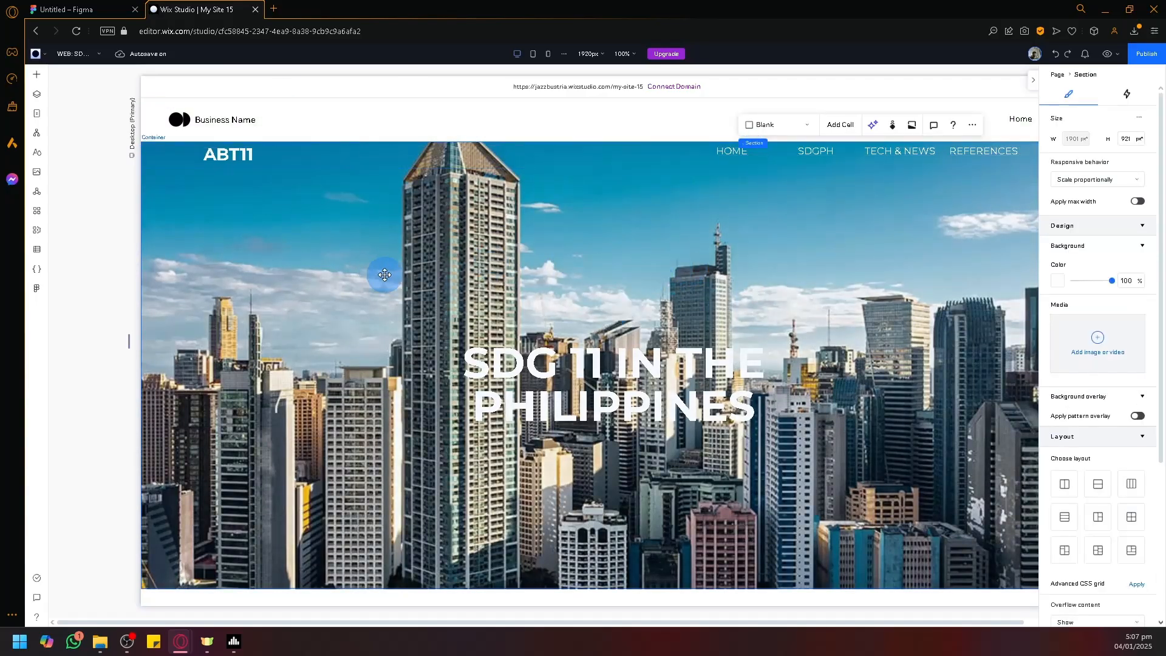
scroll(385, 274, "down", 4)
scroll(443, 292, "up", 4)
left_click(67, 9)
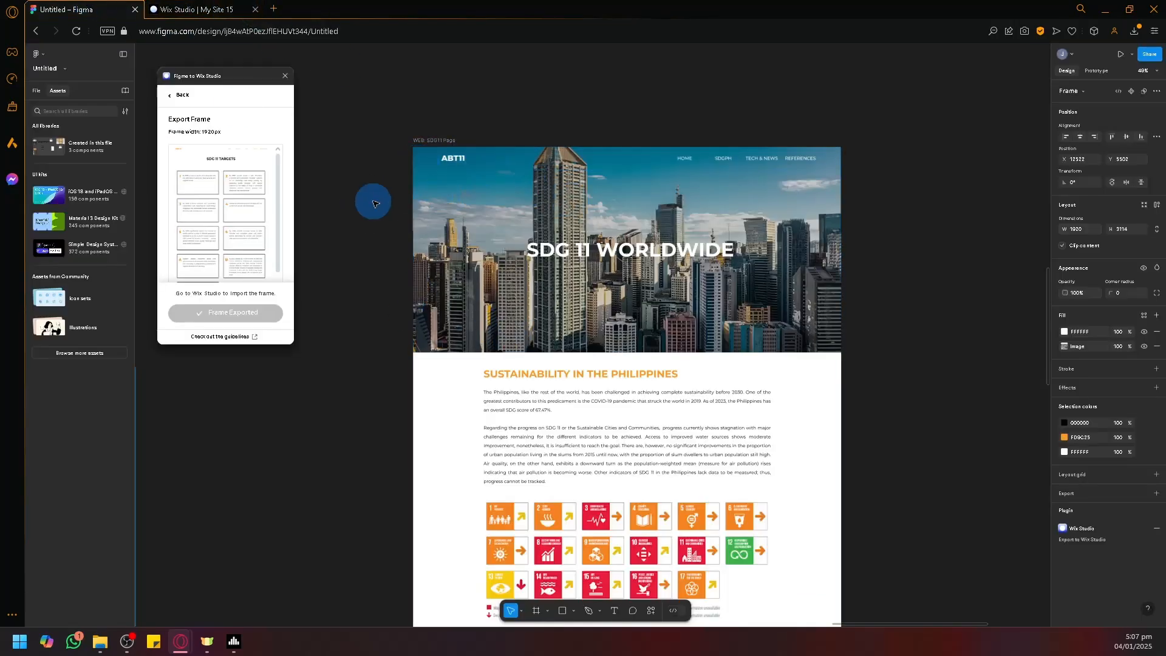
left_click(194, 9)
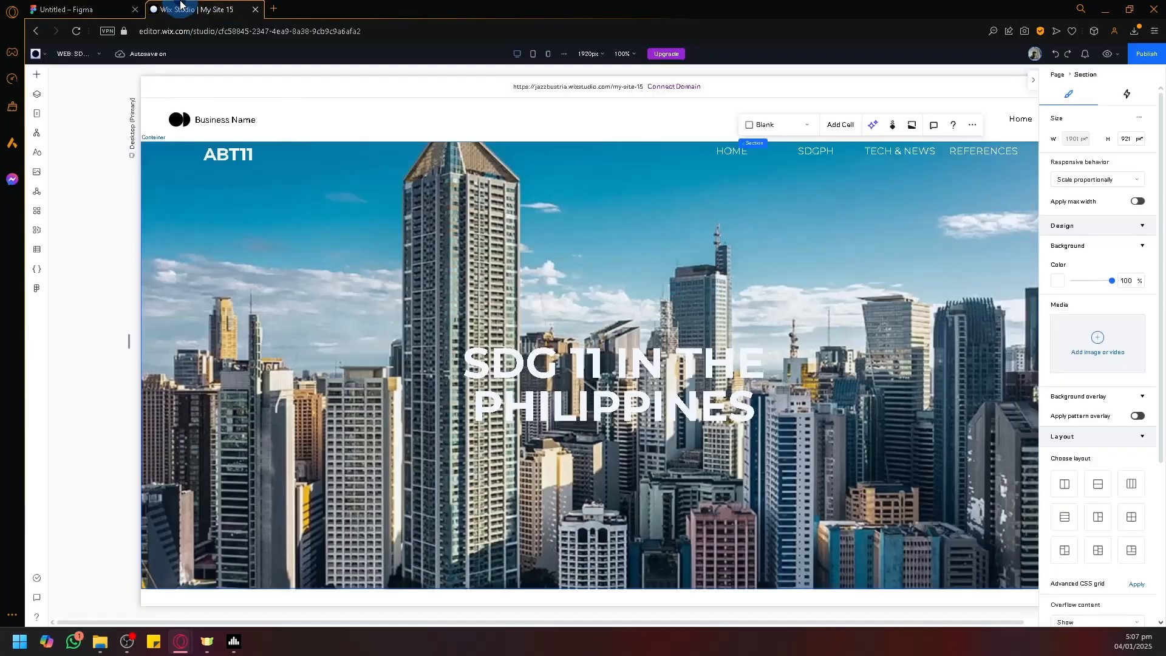
Step: Add the imported SDG 11 Targets frame from Figma to the current page as a Section
left_click(40, 286)
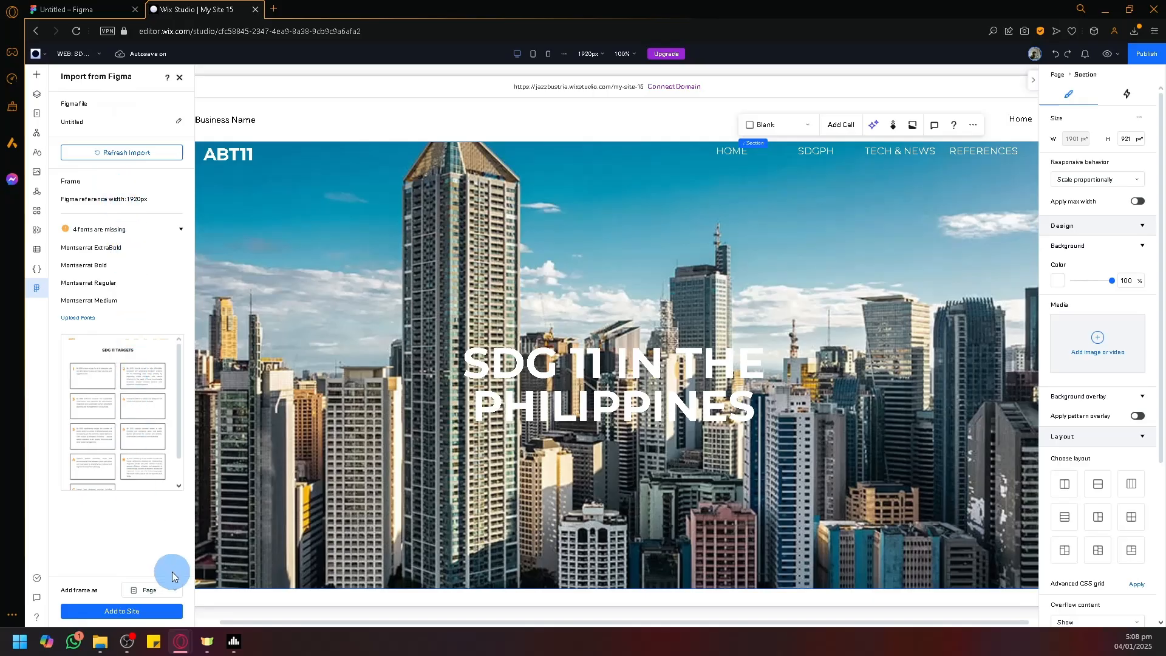
left_click(174, 589)
left_click(167, 554)
scroll(351, 463, "down", 10)
scroll(378, 519, "down", 2)
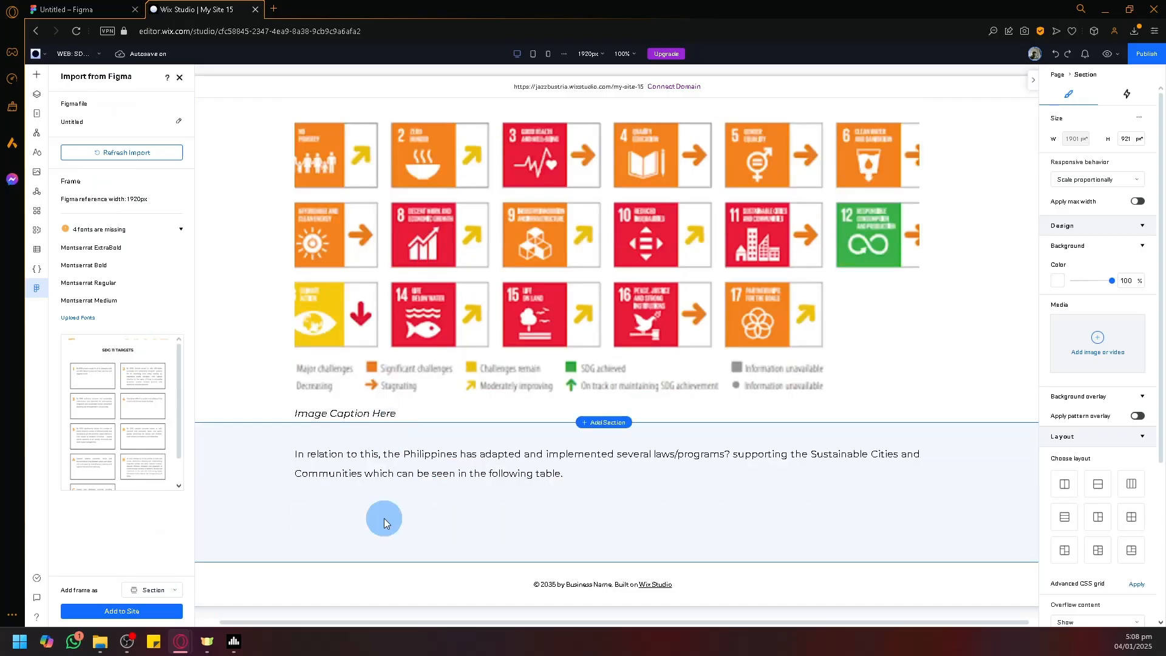
left_click(178, 616)
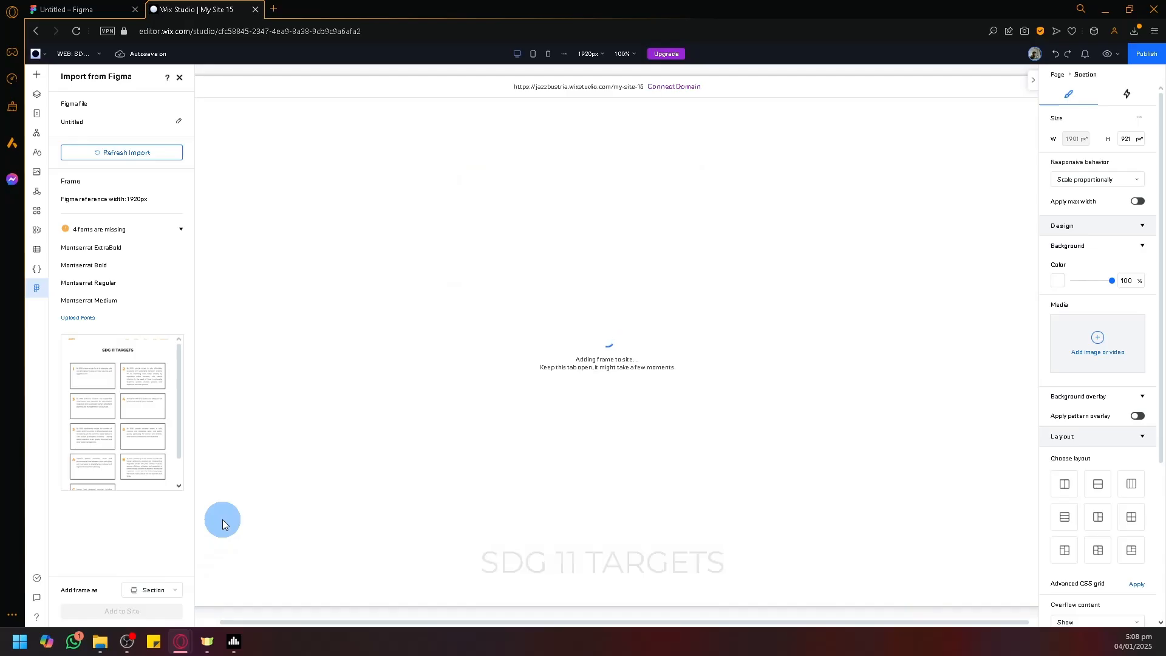
Step: Look over the Tech&News and SDG11 page frames in Figma, and check the section's import progress in Wix Studio
left_click(50, 9)
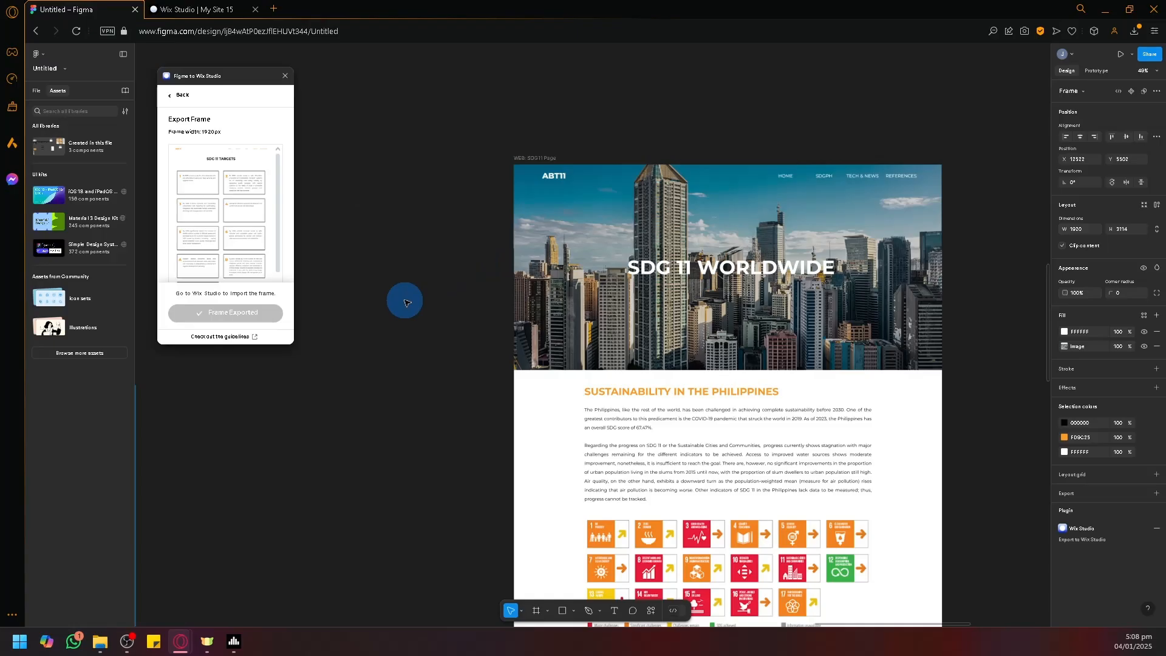
scroll(407, 302, "down", 5)
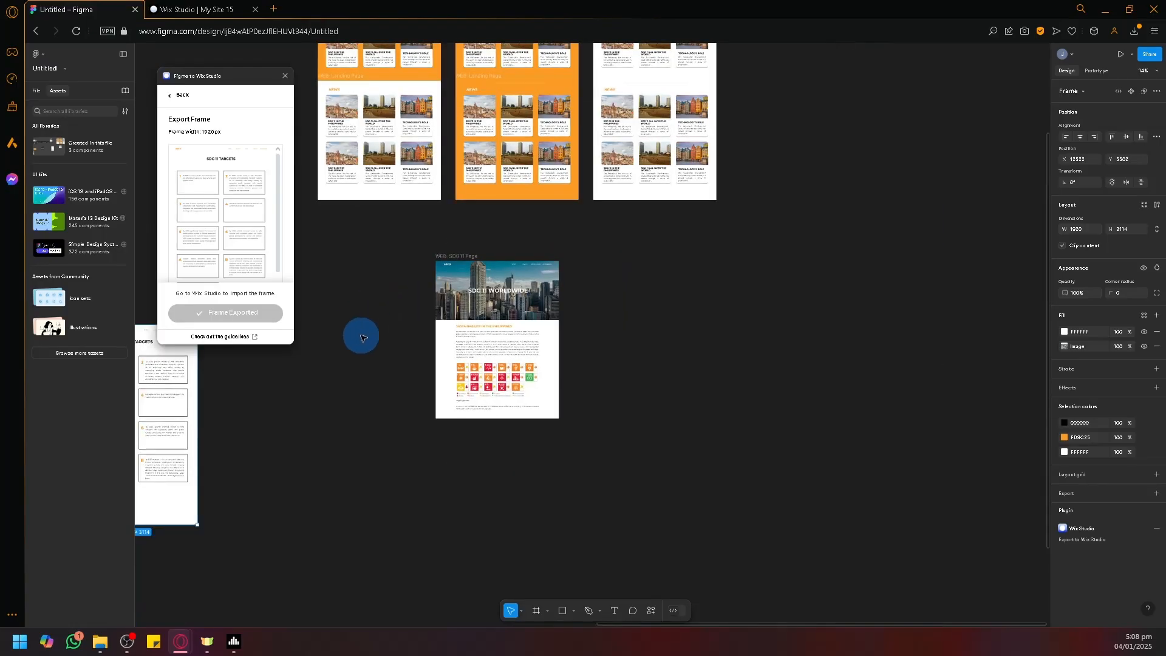
left_click_drag(361, 337, 409, 484)
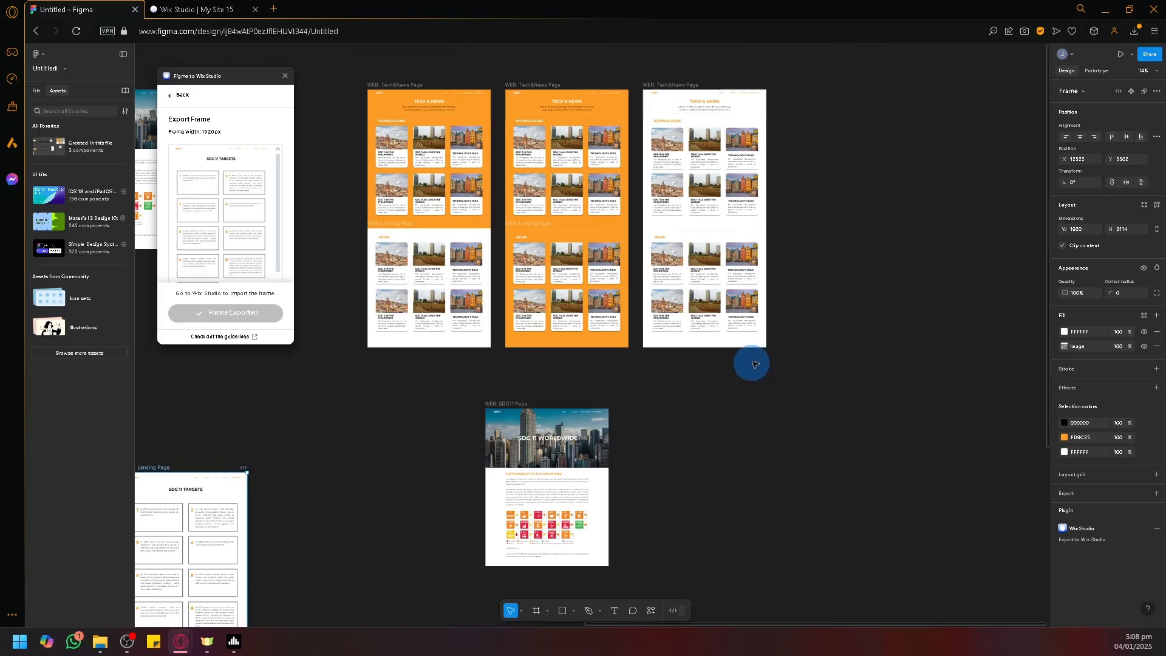
scroll(750, 368, "up", 2)
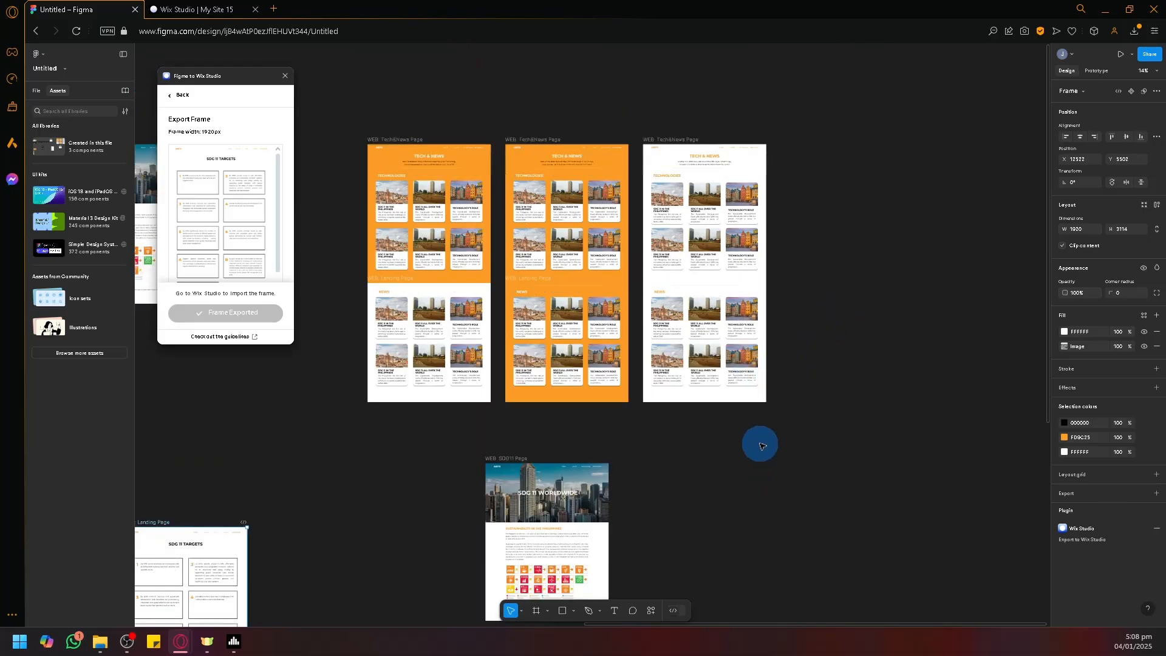
left_click(198, 8)
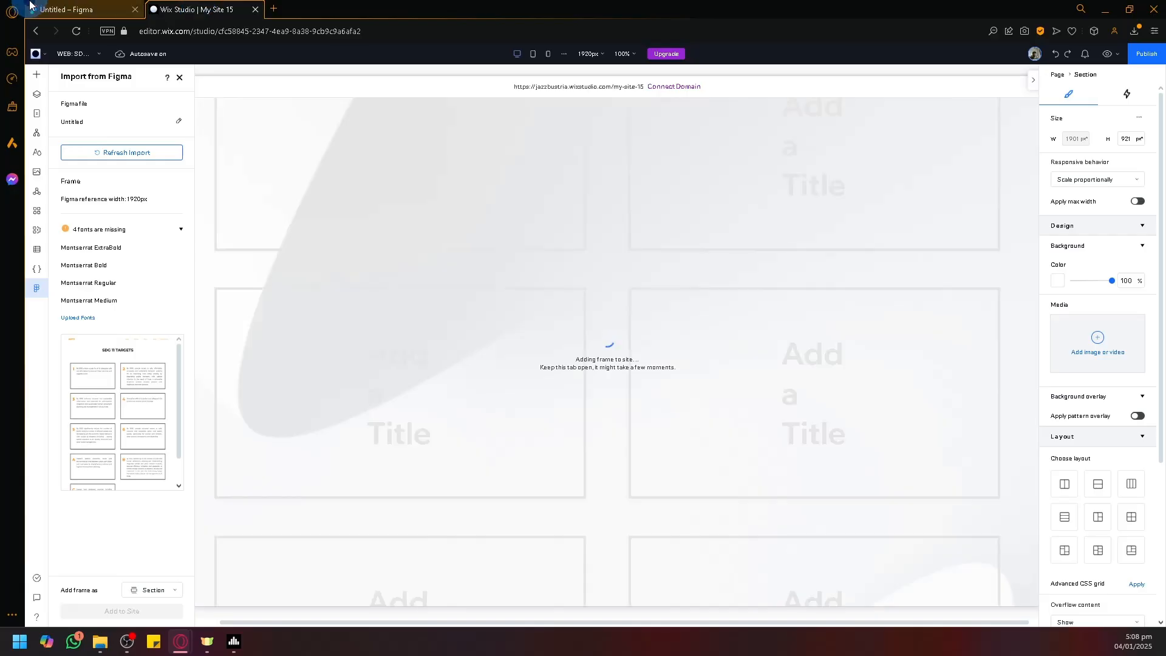
left_click(47, 12)
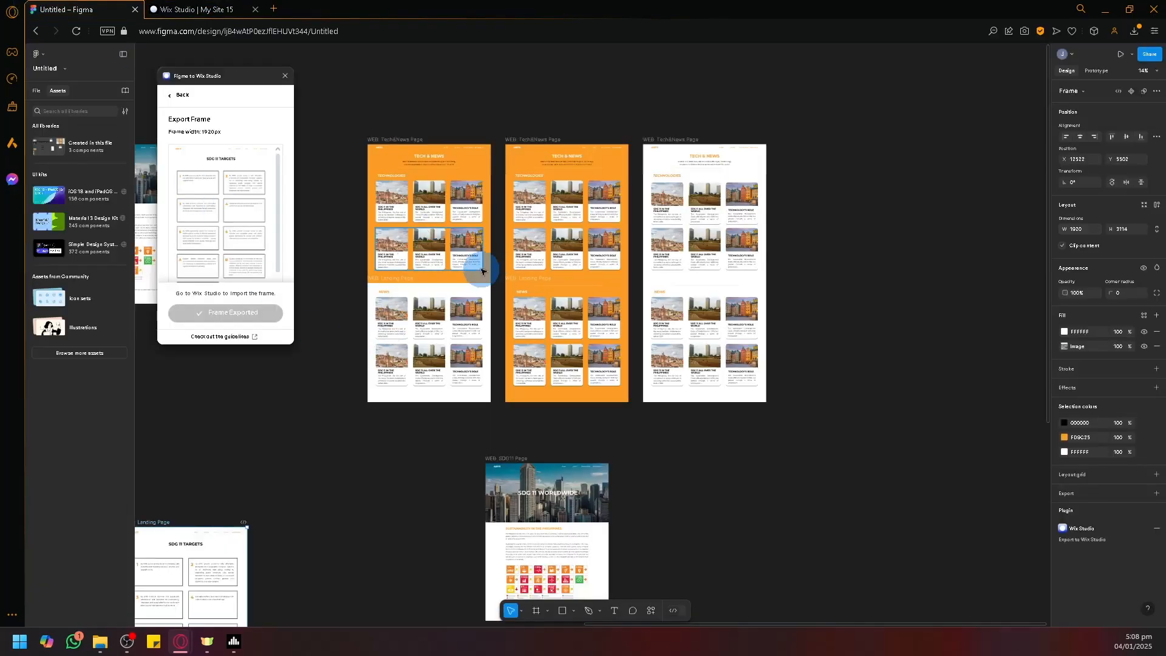
scroll(753, 481, "down", 3)
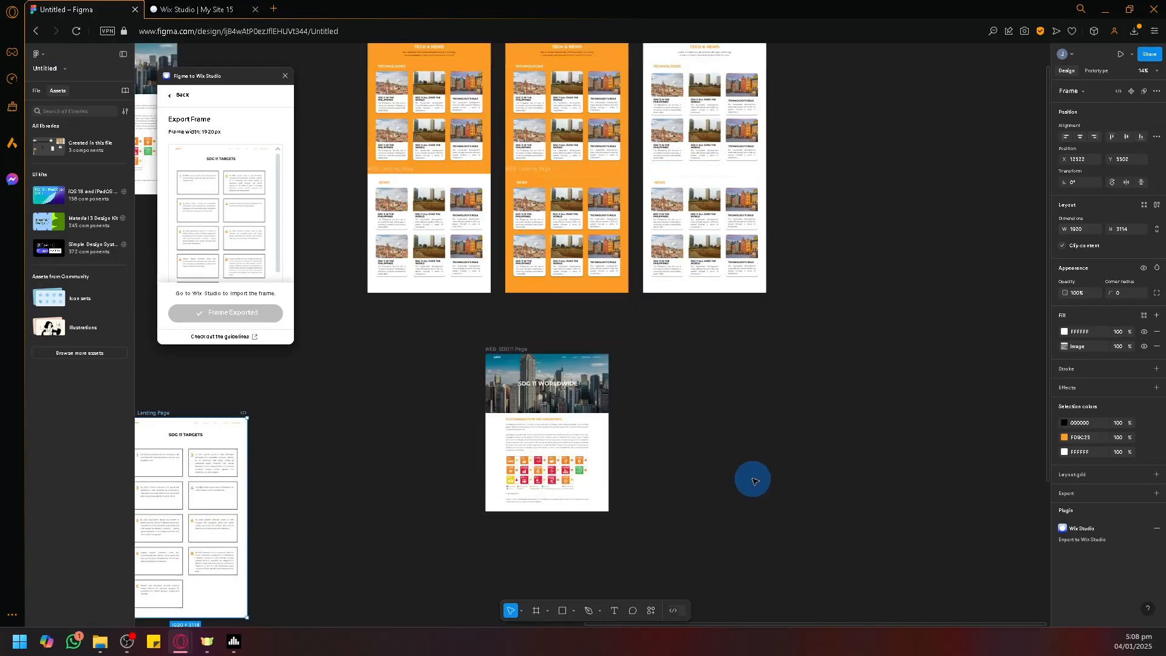
scroll(440, 365, "up", 3)
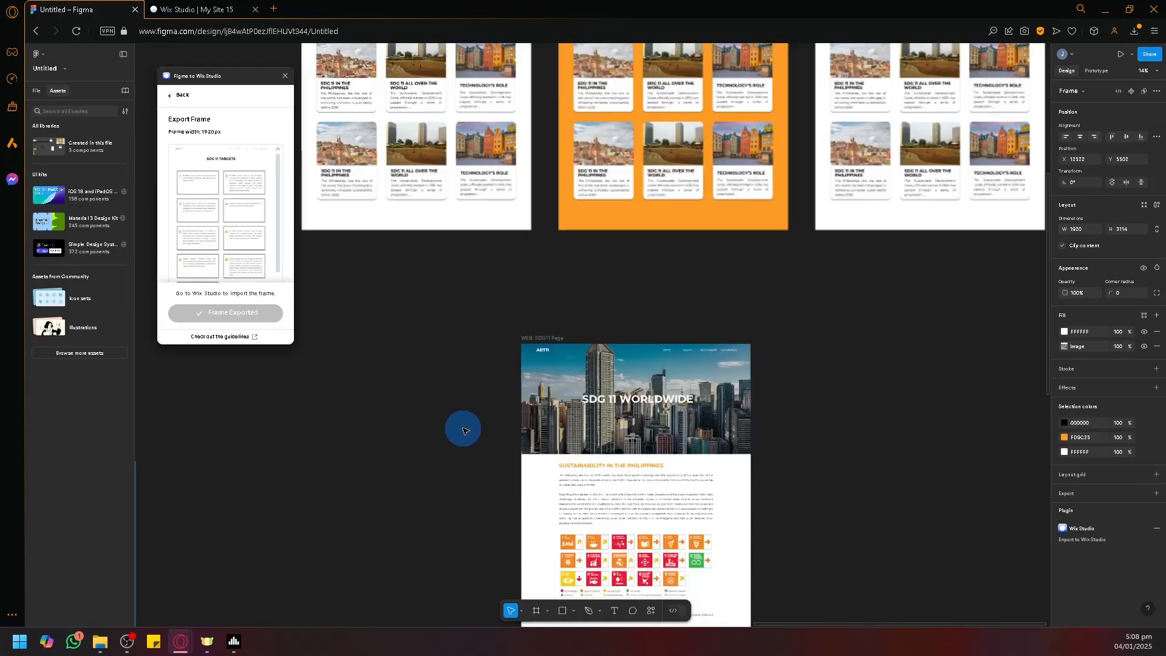
scroll(463, 429, "up", 1)
left_click_drag(463, 429, 454, 250)
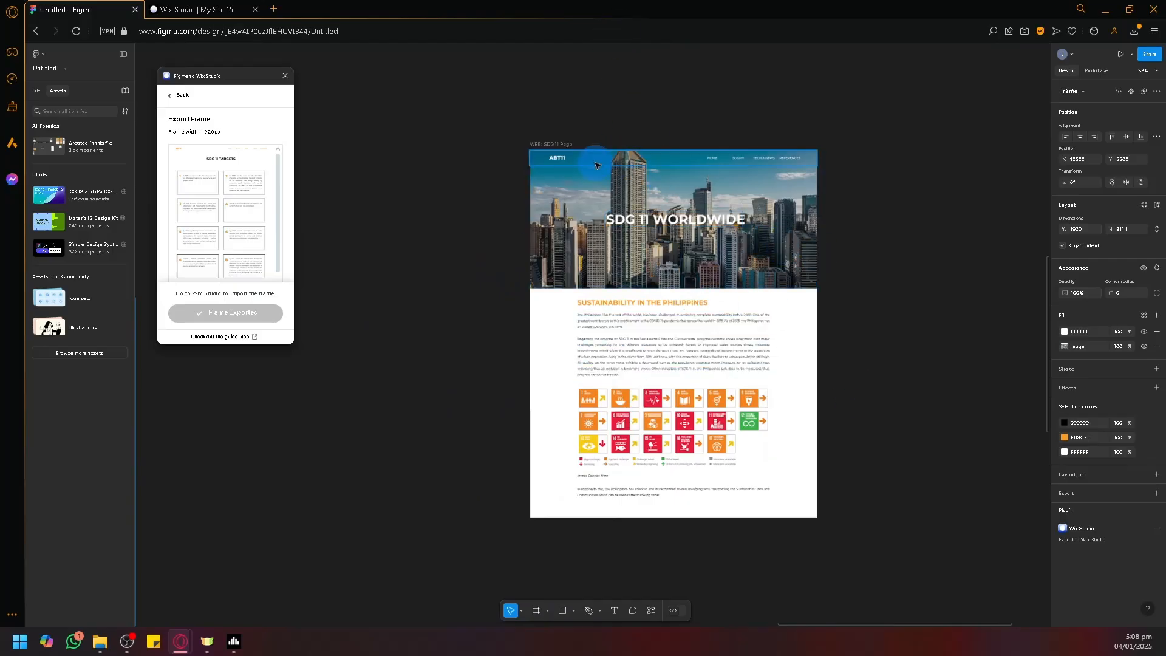
Step: Switch to Wix Studio and look through the added SDG 11 Targets section from its cards up to its header
left_click(235, 8)
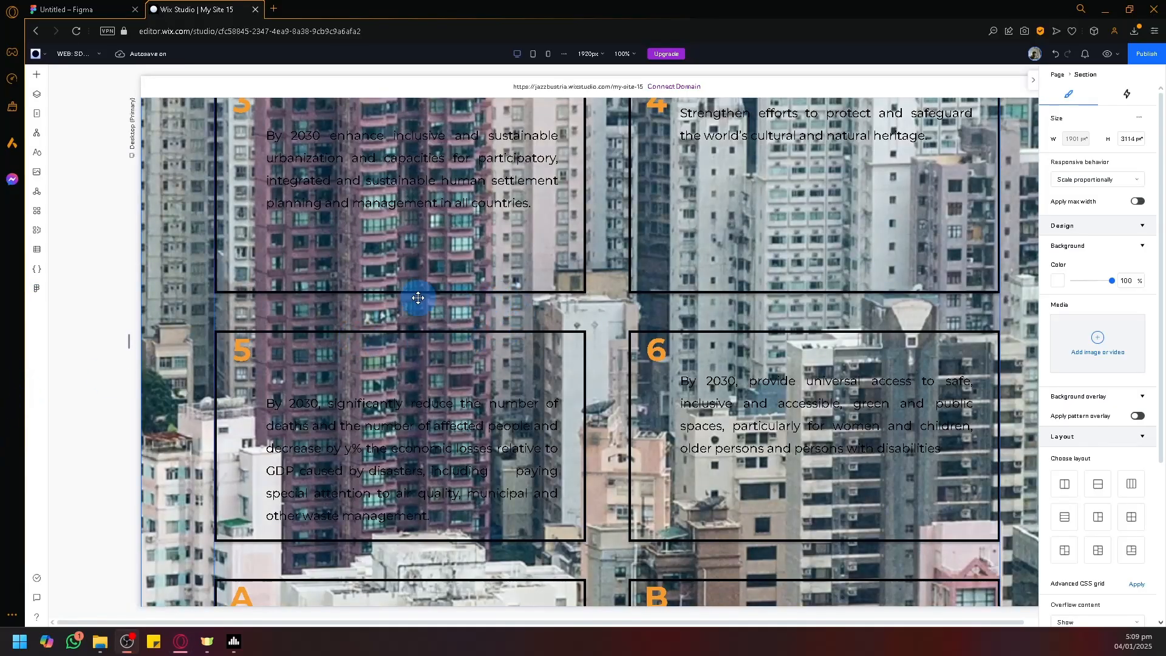
scroll(559, 330, "up", 8)
scroll(559, 330, "up", 4)
scroll(395, 286, "down", 15)
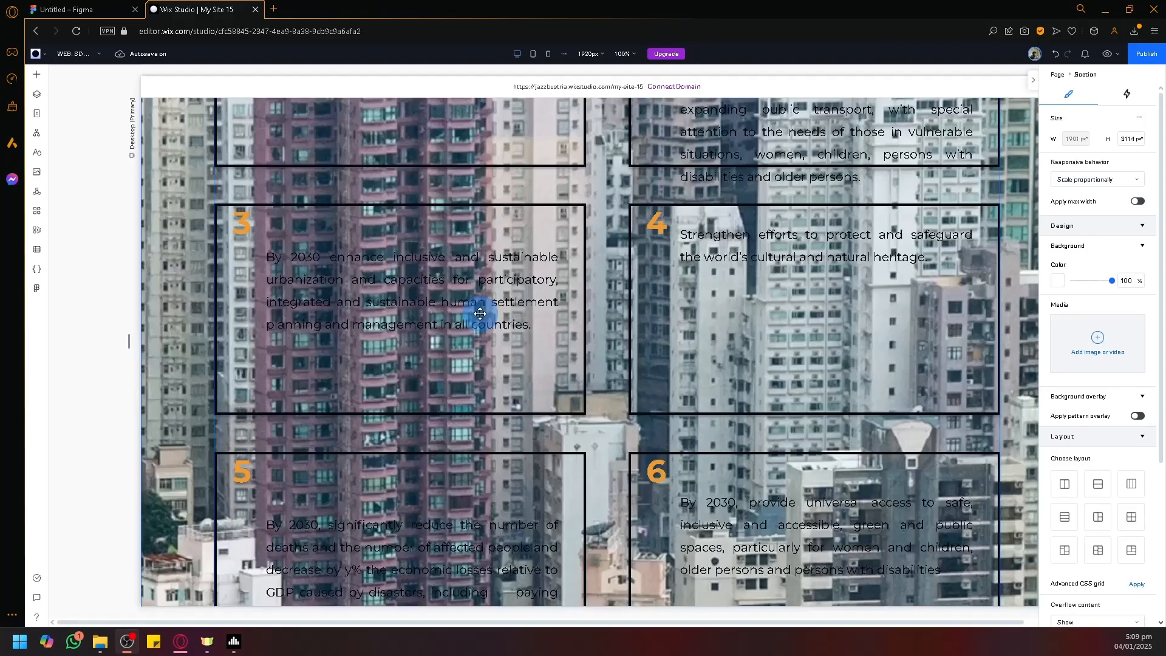
scroll(478, 316, "up", 12)
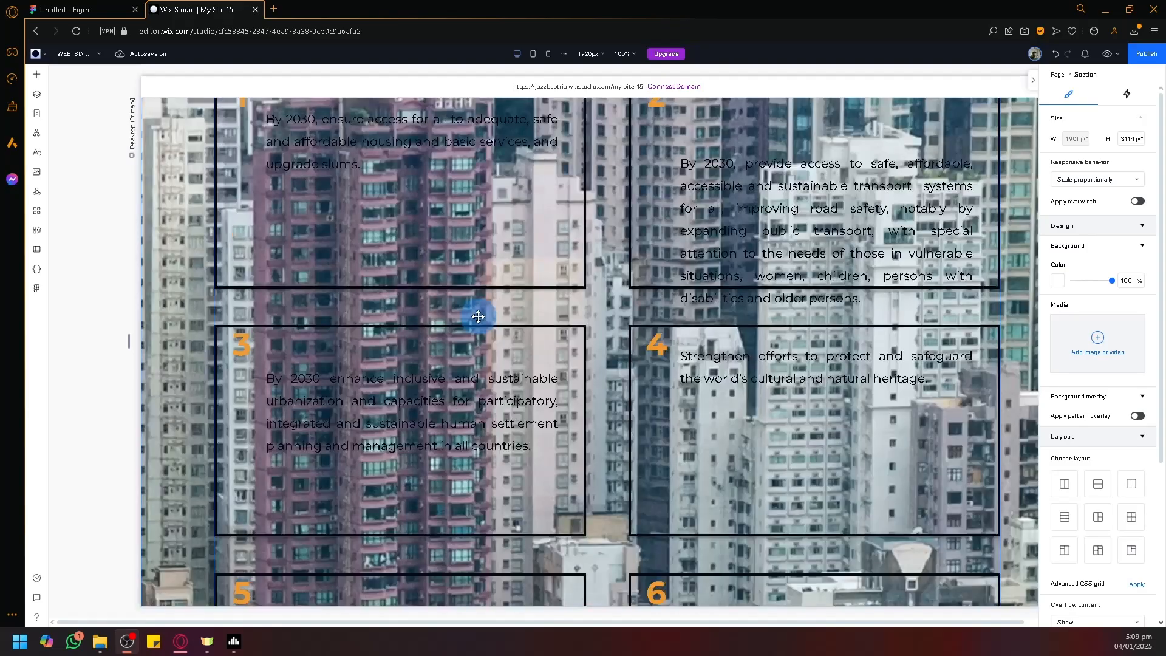
scroll(471, 323, "up", 8)
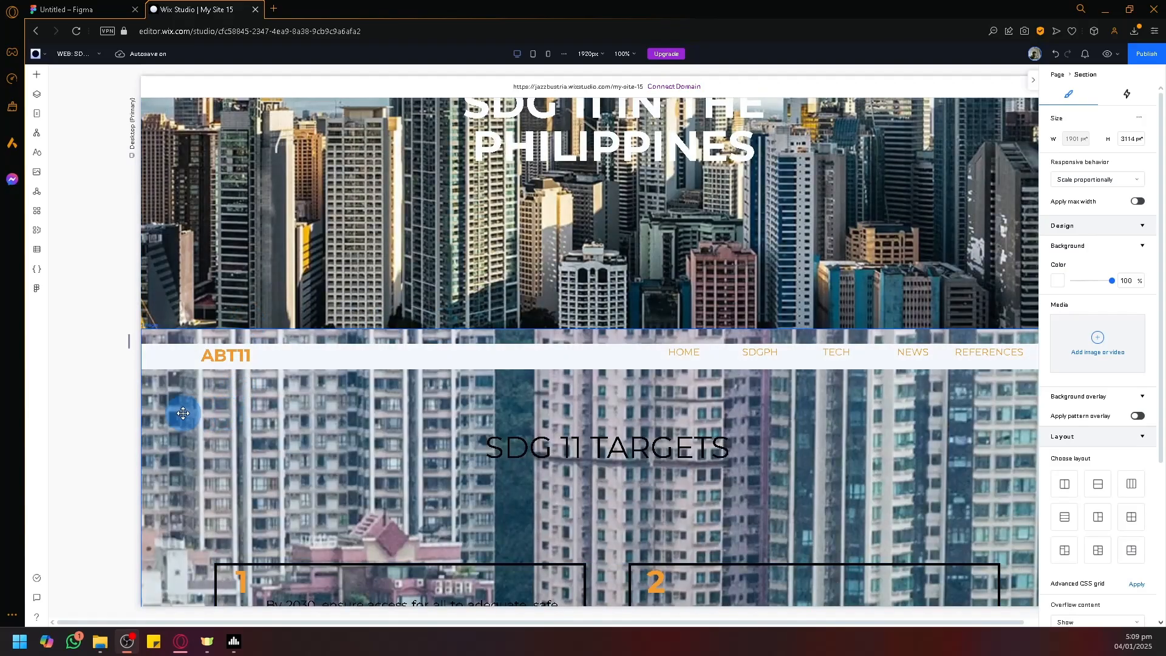
Step: Check the Arrange options for the SDG 11 Targets background image and look through the whole section it covers
left_click(357, 421)
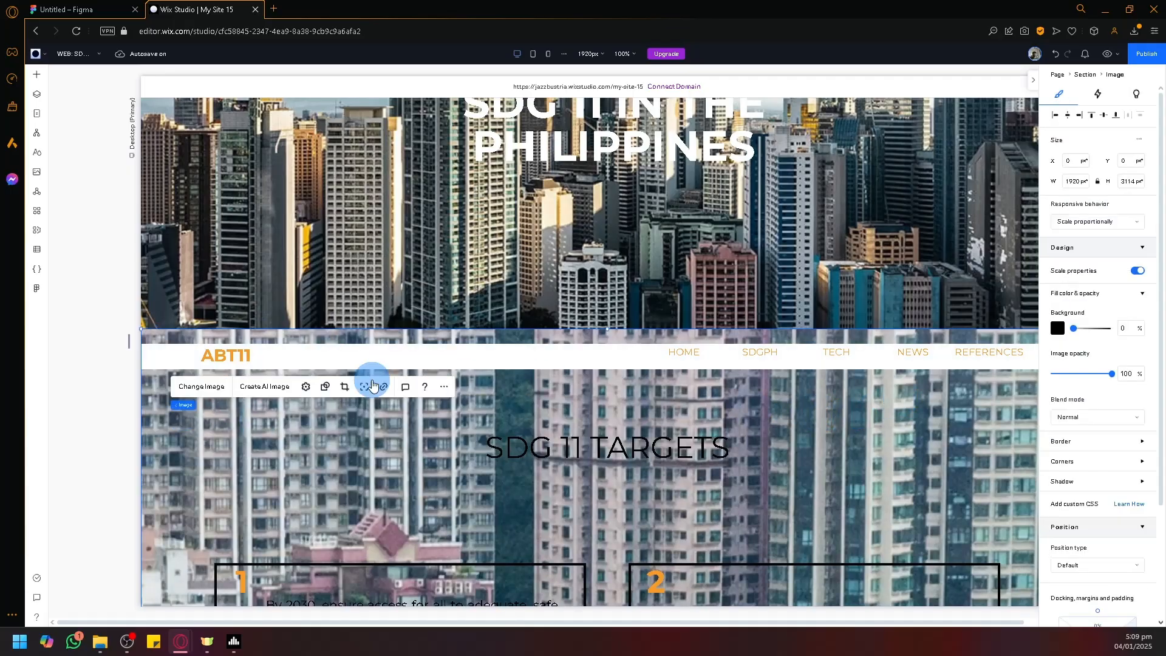
left_click(447, 391)
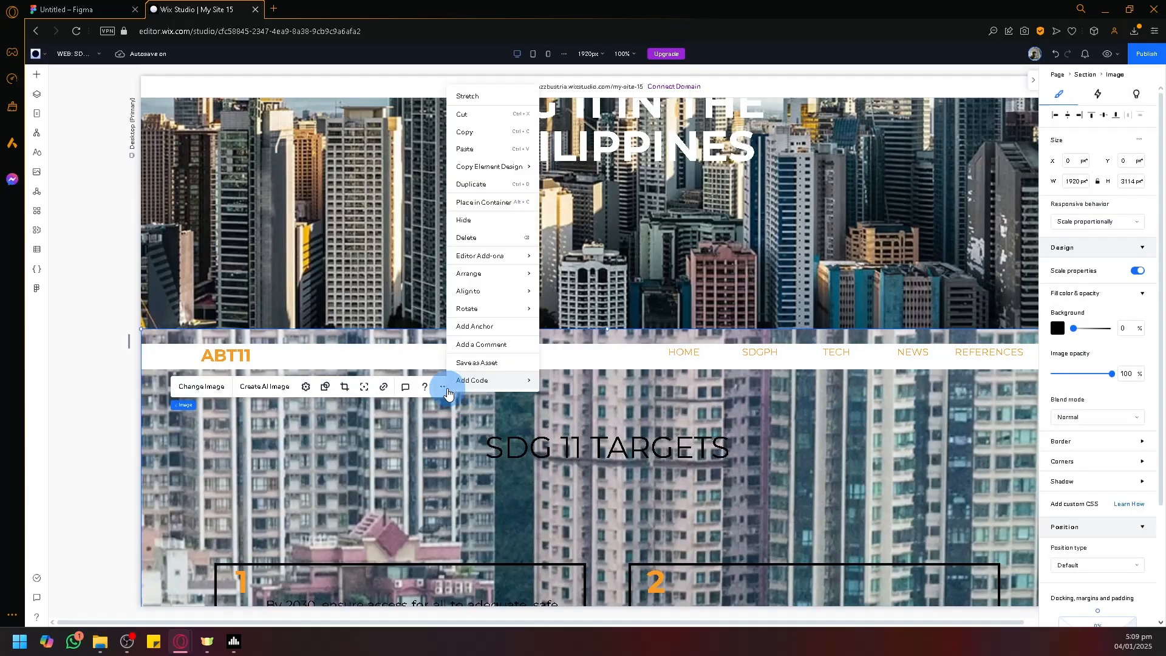
mouse_move(492, 176)
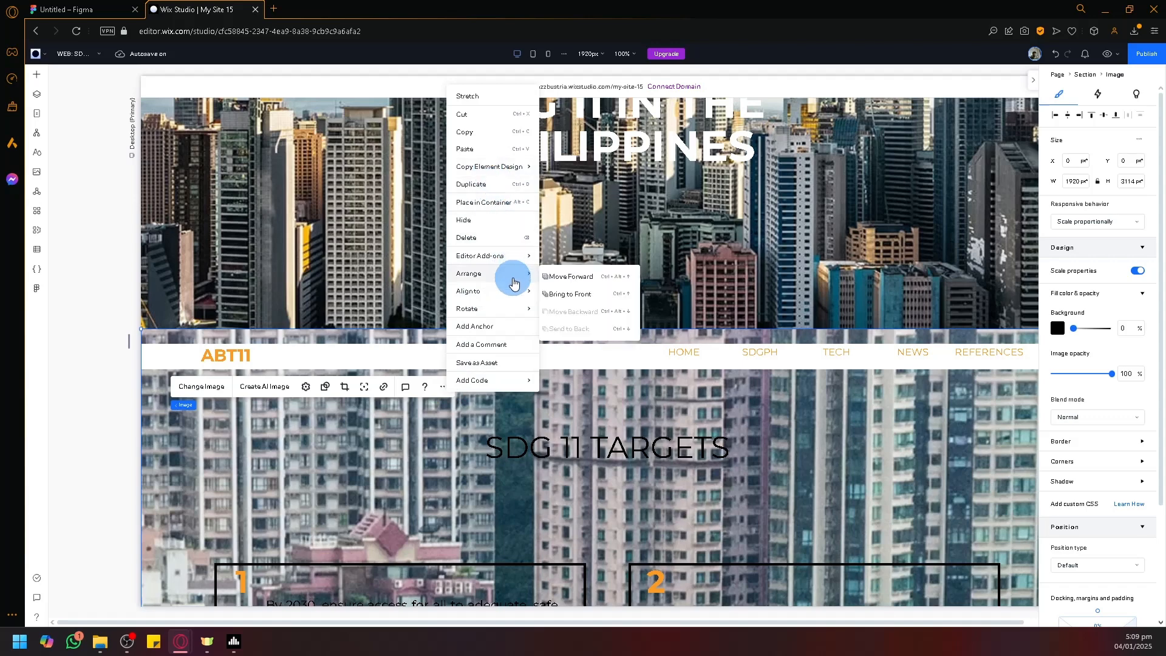
mouse_move(519, 277)
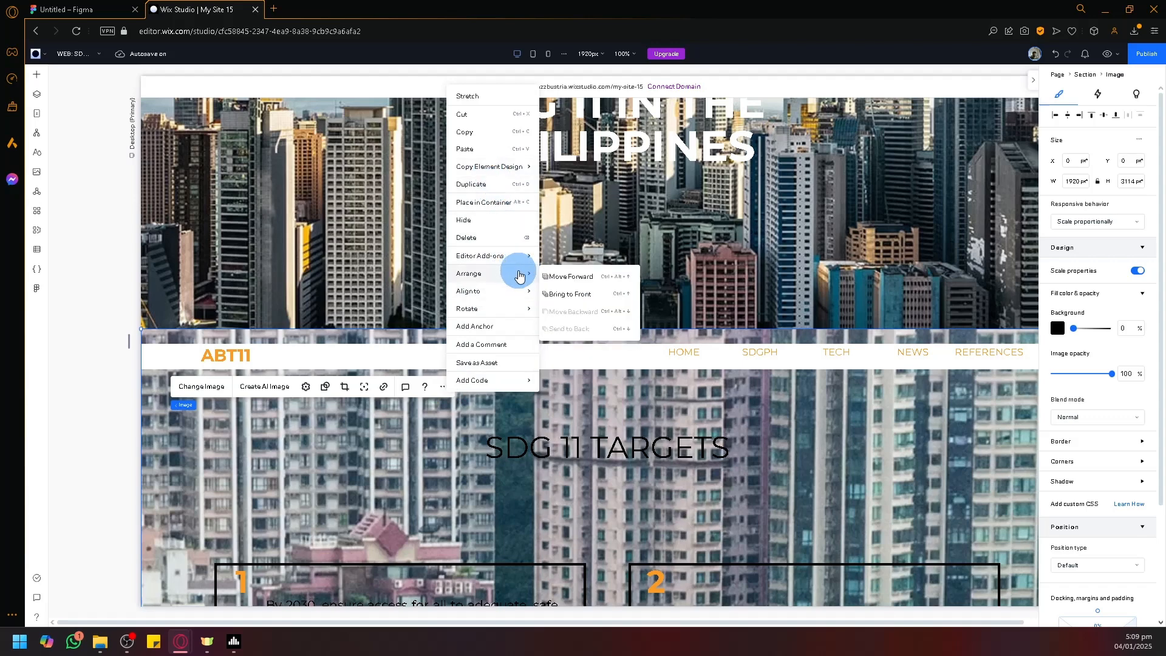
mouse_move(516, 300)
scroll(668, 333, "down", 10)
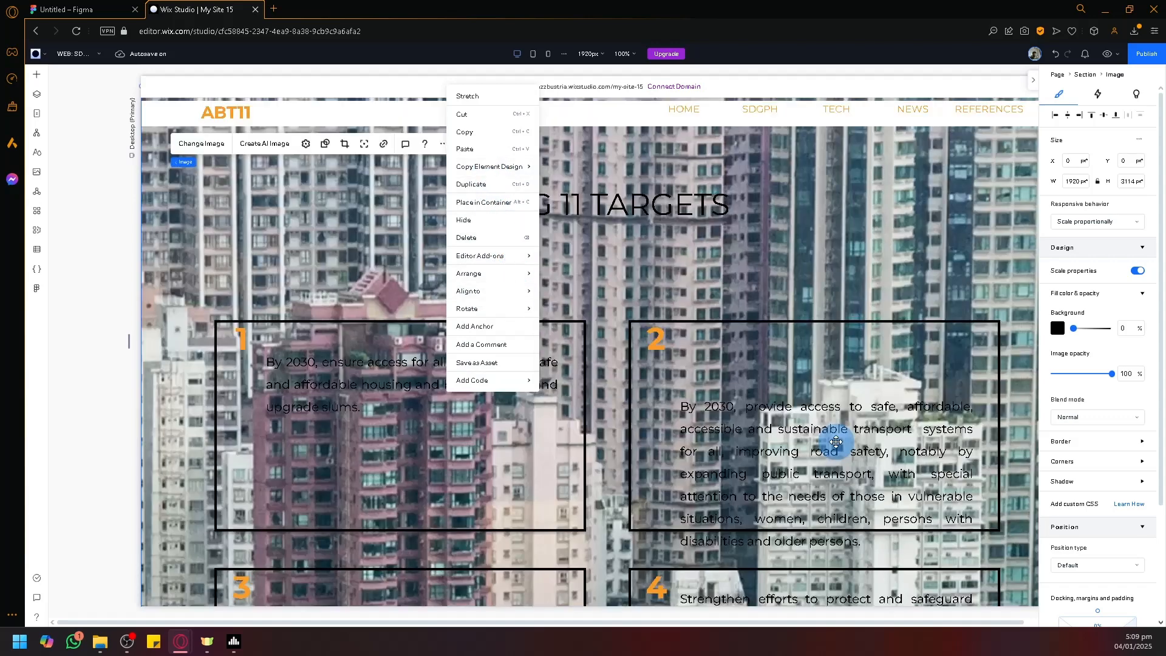
scroll(703, 195, "down", 2)
scroll(703, 195, "up", 4)
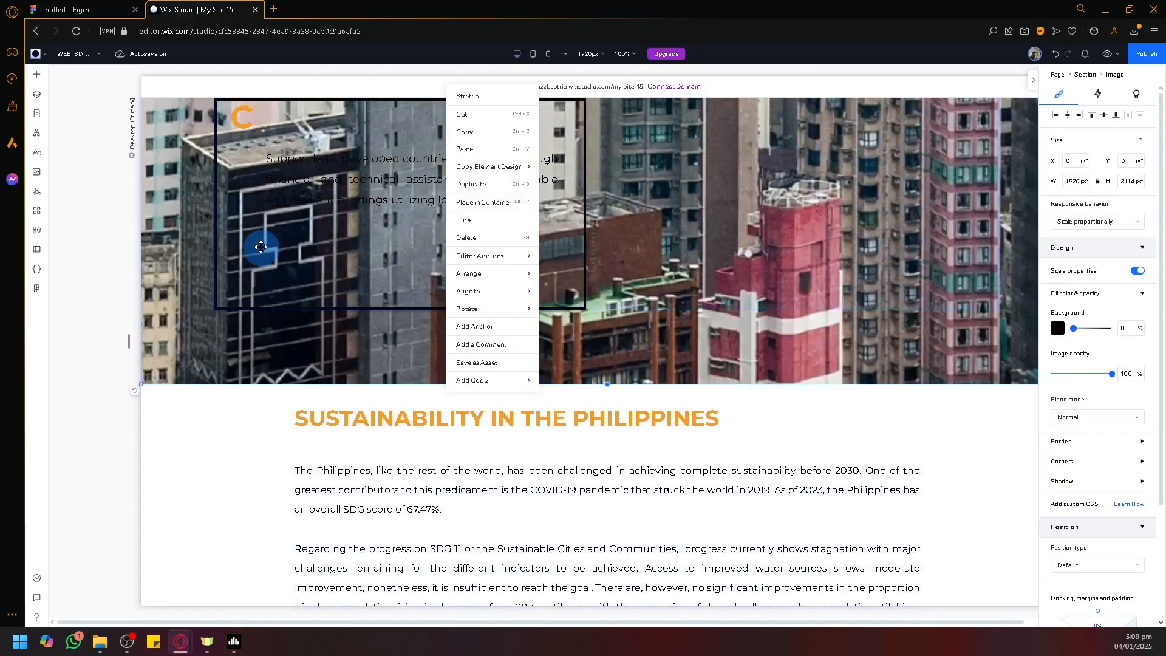
scroll(182, 315, "up", 5)
scroll(182, 316, "up", 8)
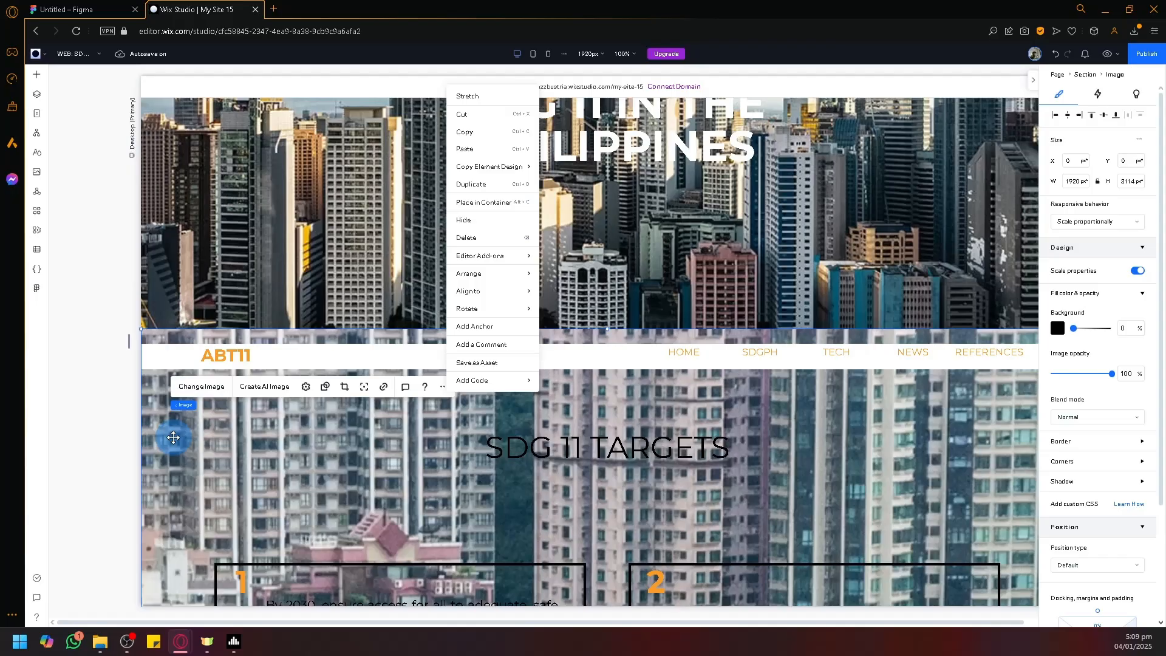
Step: Move the SDG 11 Targets background image down the section to the A and B cards, at about X 407 px, Y -95 px
left_click(171, 471)
scroll(173, 516, "down", 10)
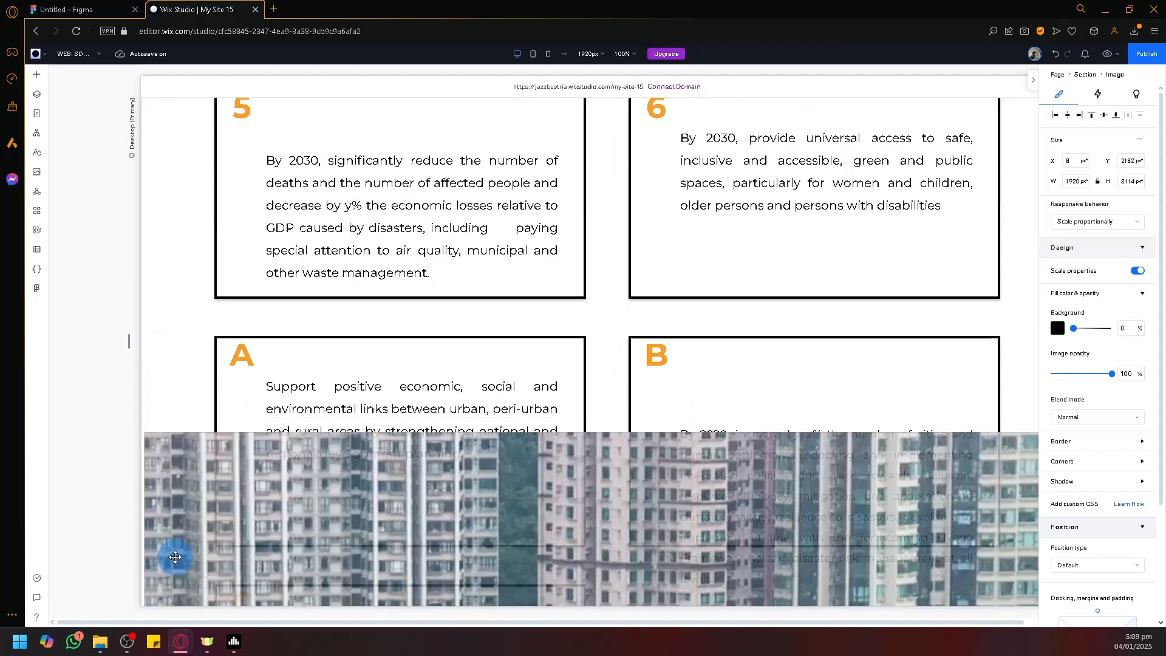
left_click_drag(175, 557, 444, 398)
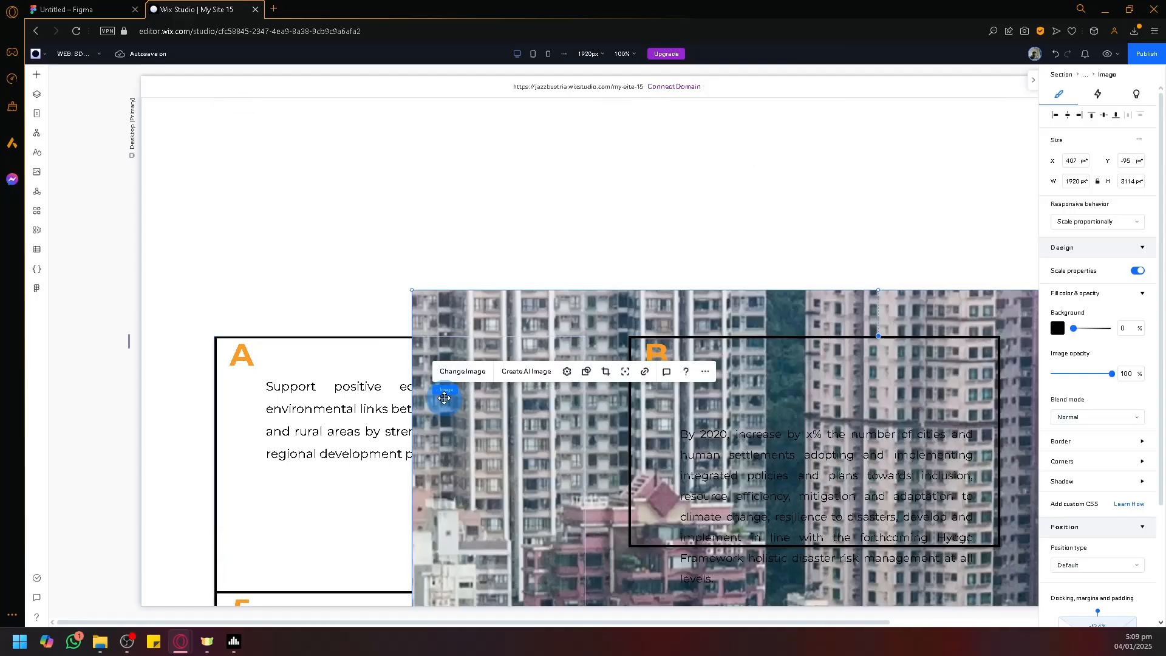
Step: Delete the background image covering the A and B cards in the SDG 11 Targets section
left_click(568, 312)
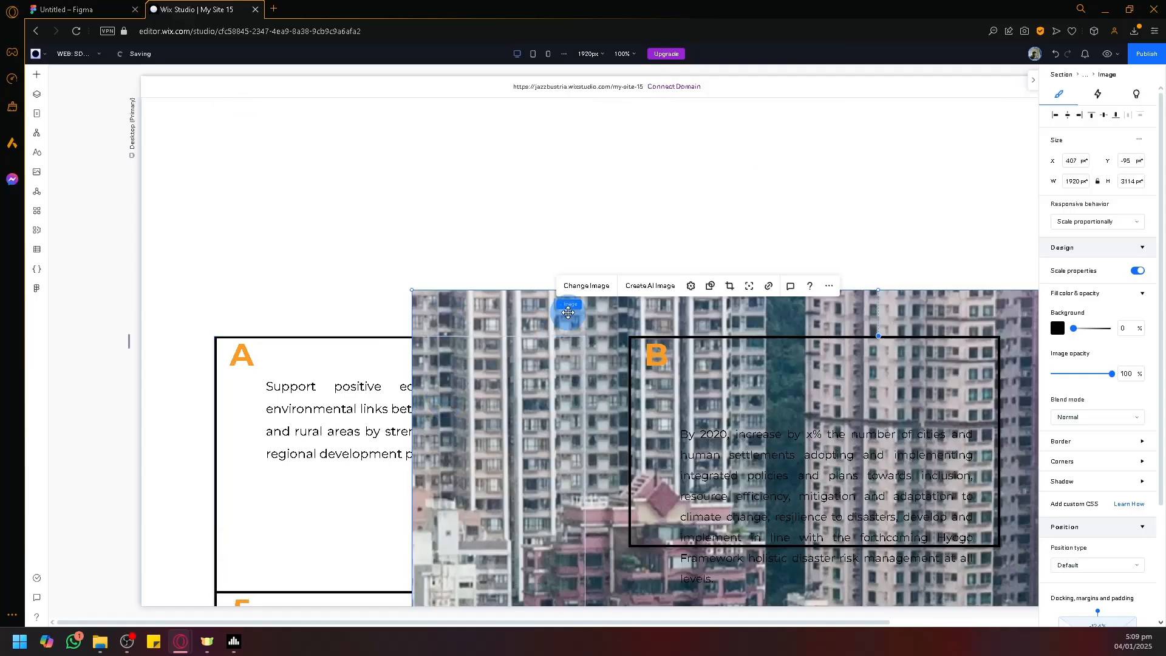
left_click(828, 287)
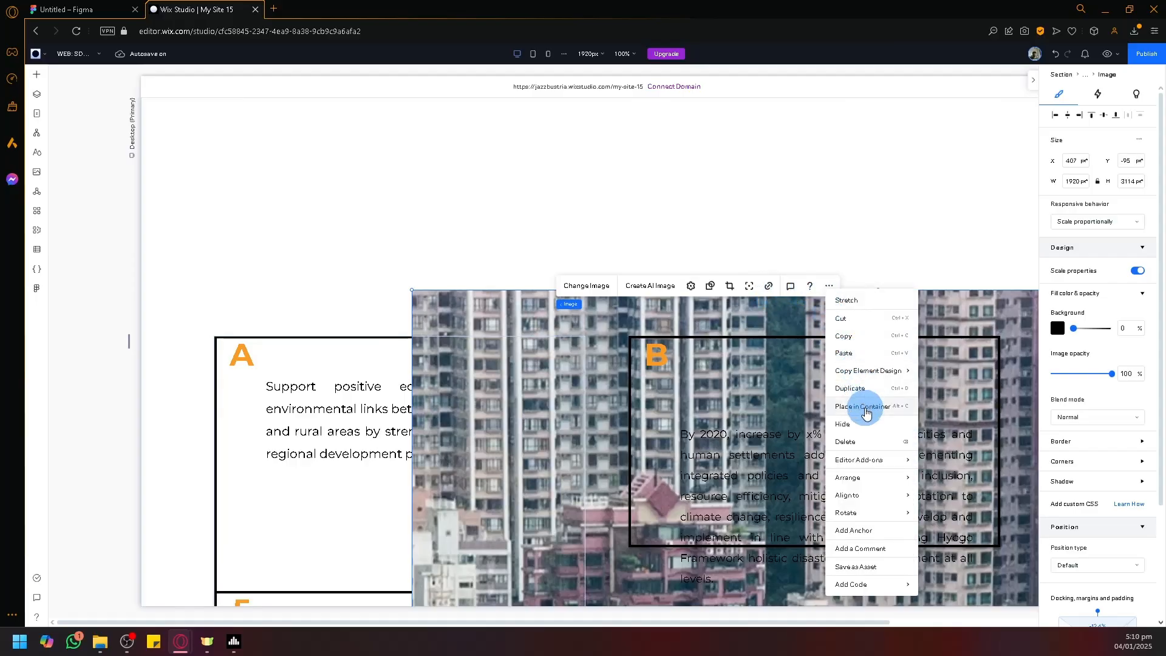
left_click(856, 443)
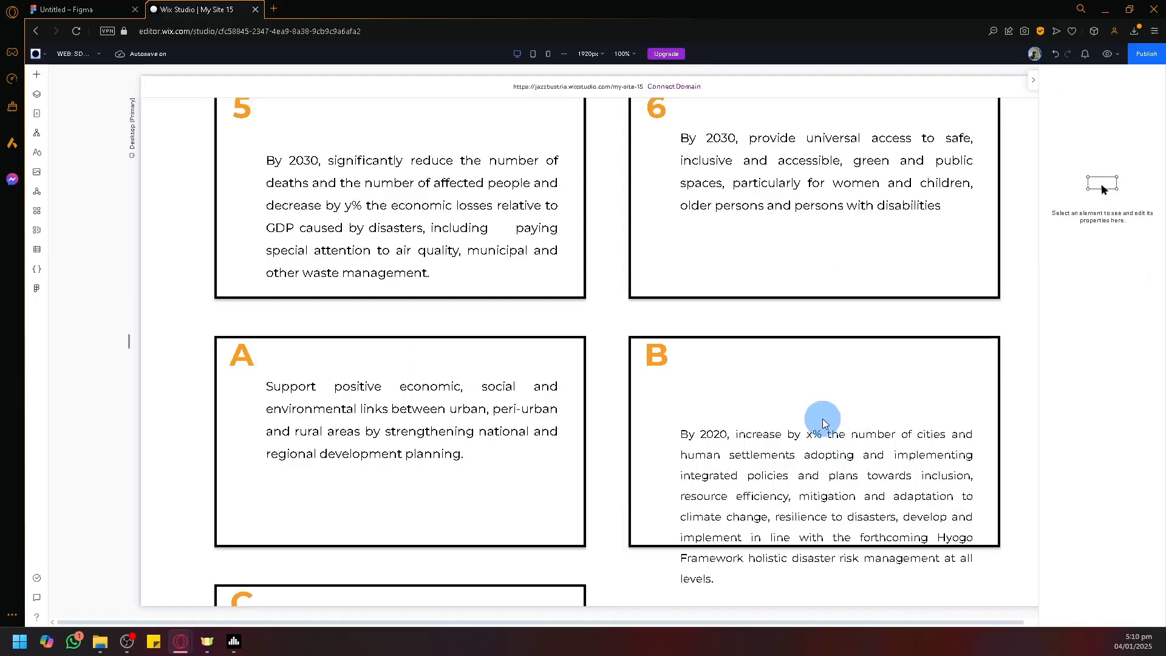
left_click(828, 344)
Step: Look over the page from its header to its footer, then publish the site and open its live version
scroll(823, 316, "up", 15)
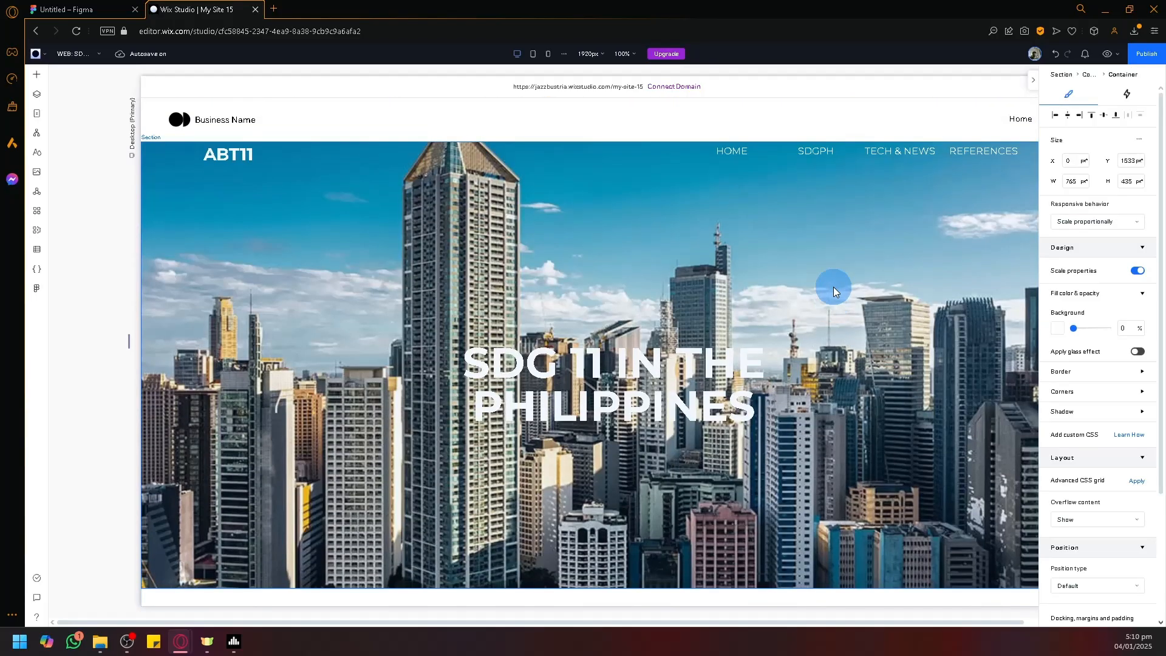
scroll(834, 286, "down", 15)
scroll(604, 318, "down", 5)
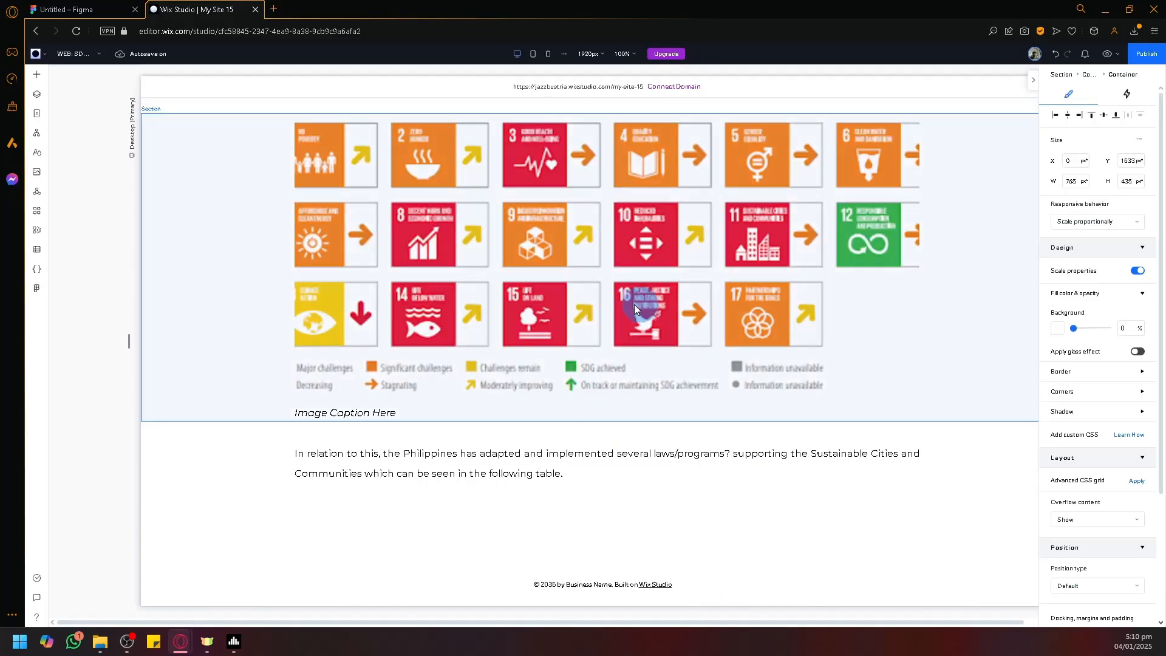
scroll(634, 304, "up", 15)
left_click(1142, 56)
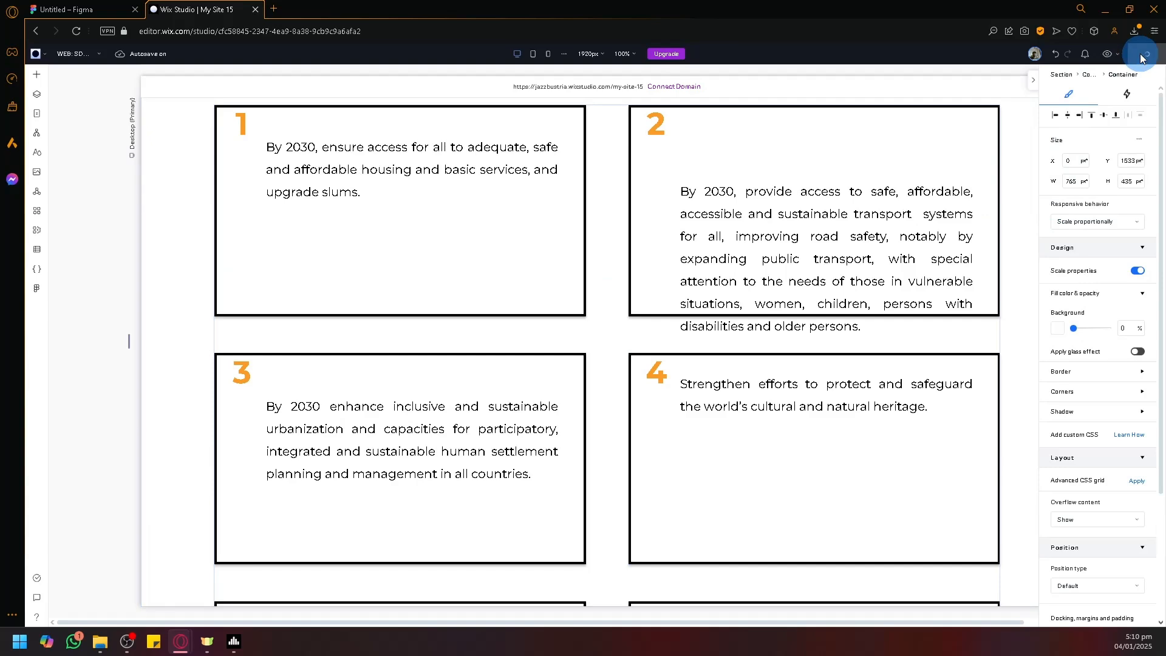
left_click(604, 438)
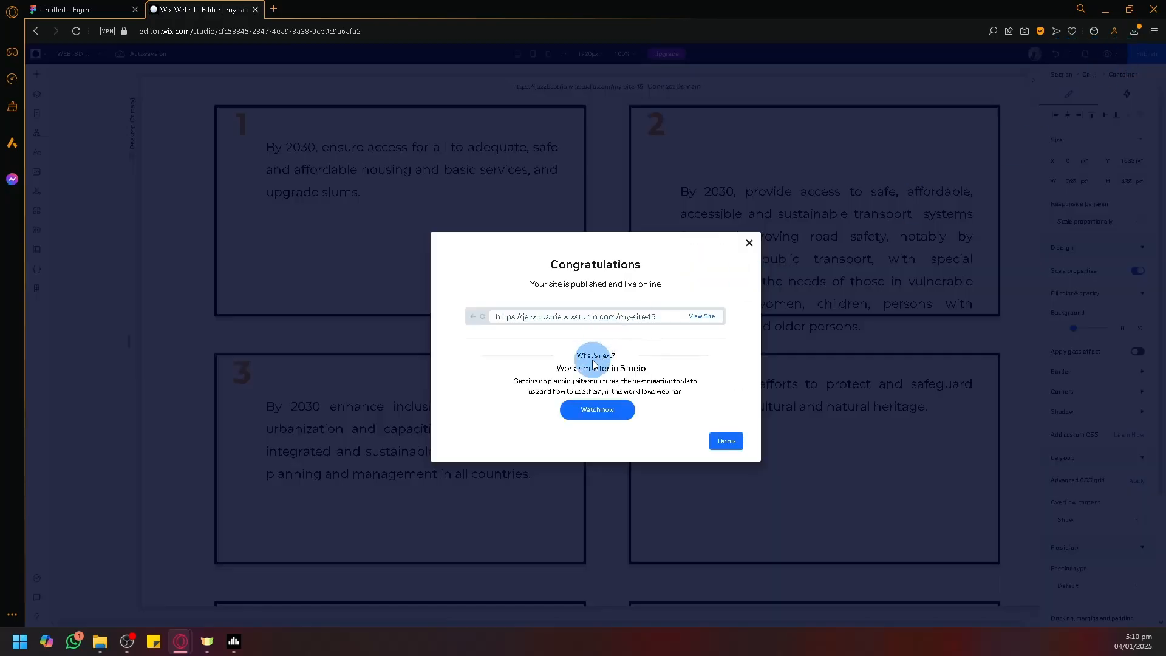
left_click(702, 317)
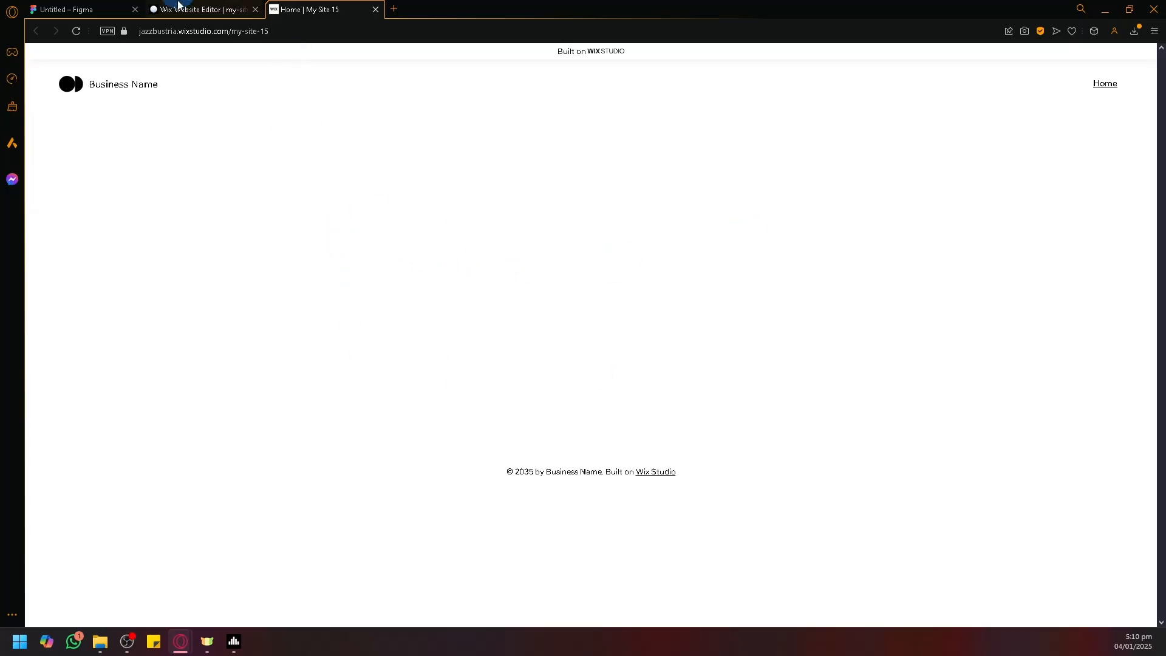
Step: Return to the Wix editor, dismiss the publishing confirmation, and reload the live My Site 15 home page
left_click(159, 8)
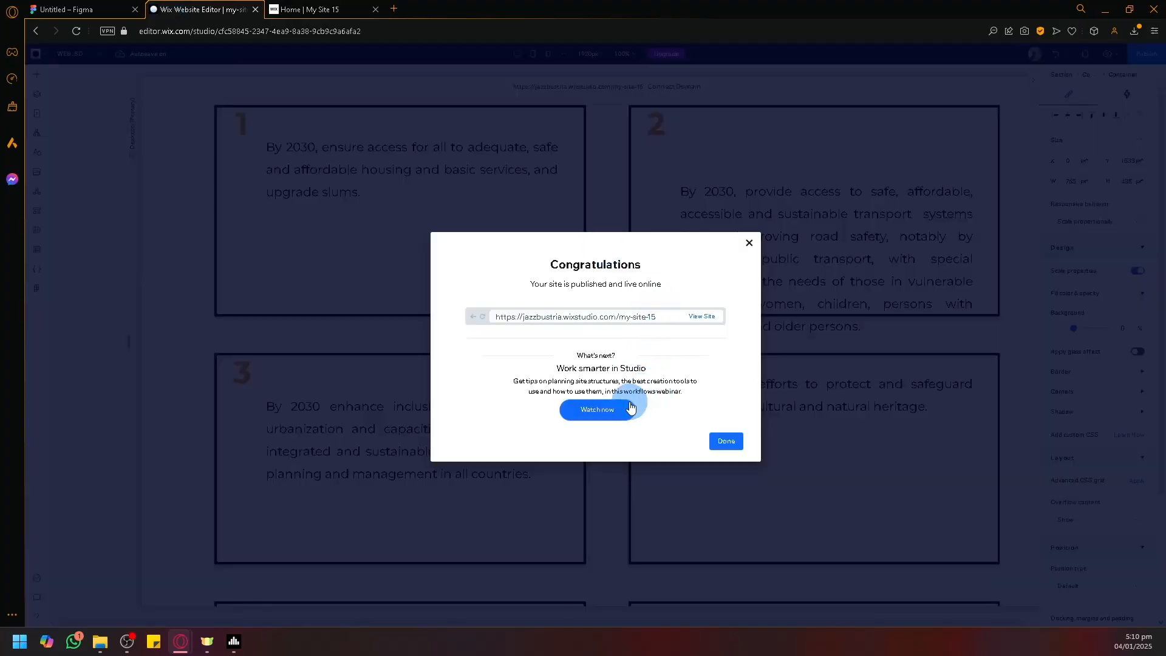
left_click(729, 440)
scroll(606, 343, "up", 10)
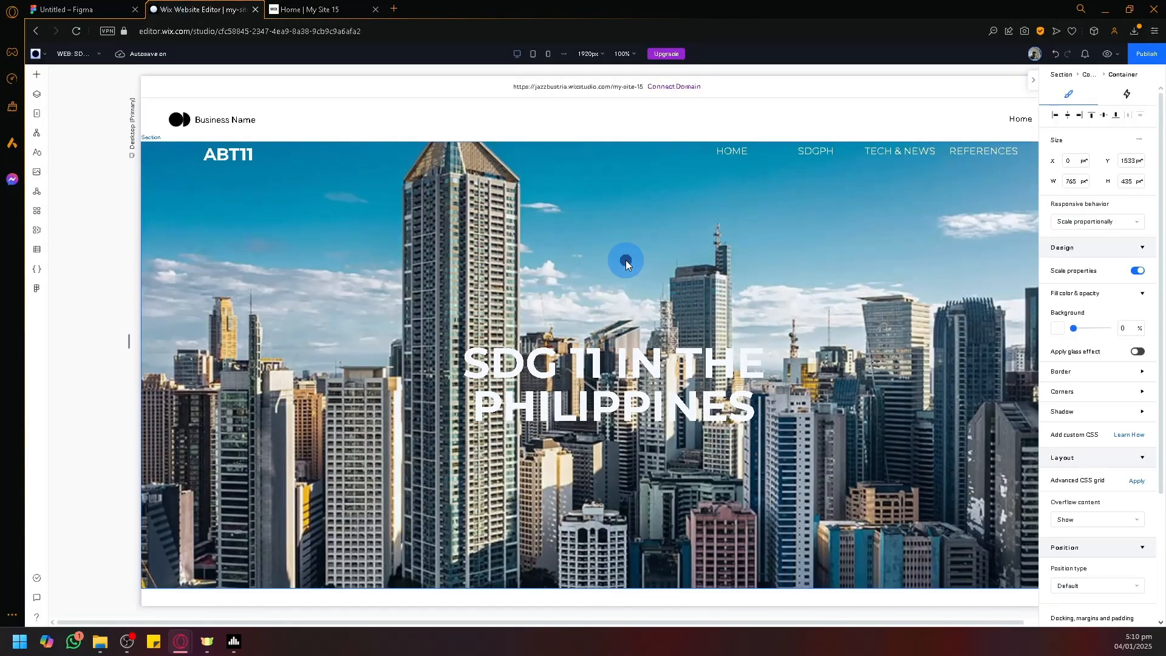
left_click(331, 9)
left_click(78, 32)
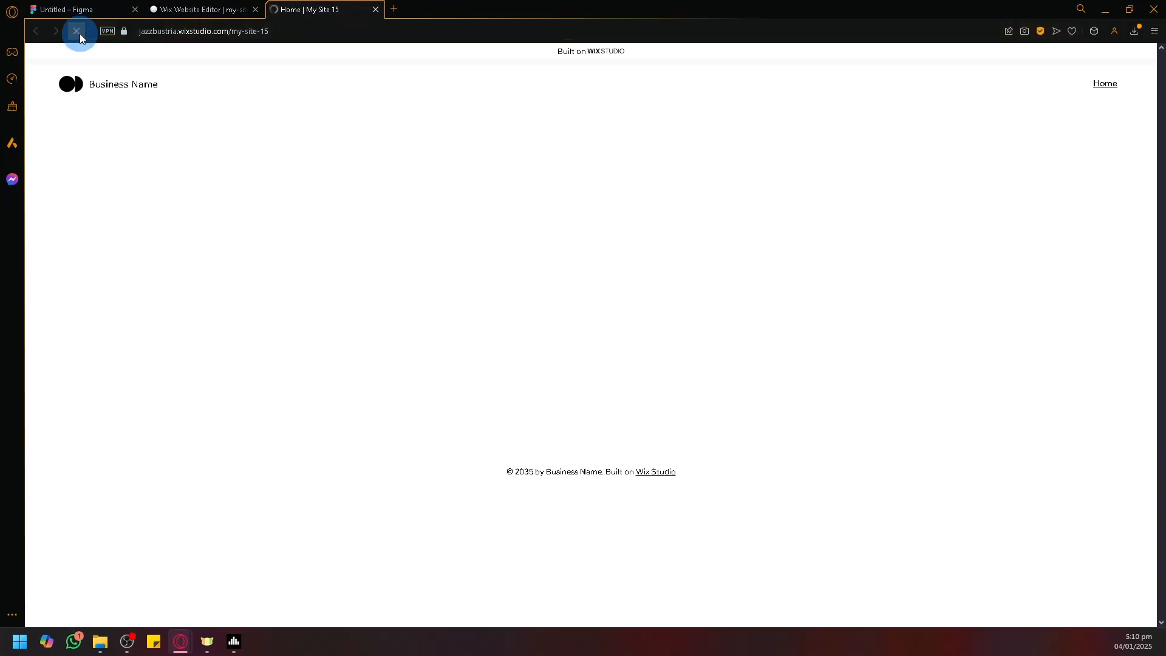
Step: Publish the site again from the Wix editor and recheck the reloaded live home page before closing it
left_click(225, 7)
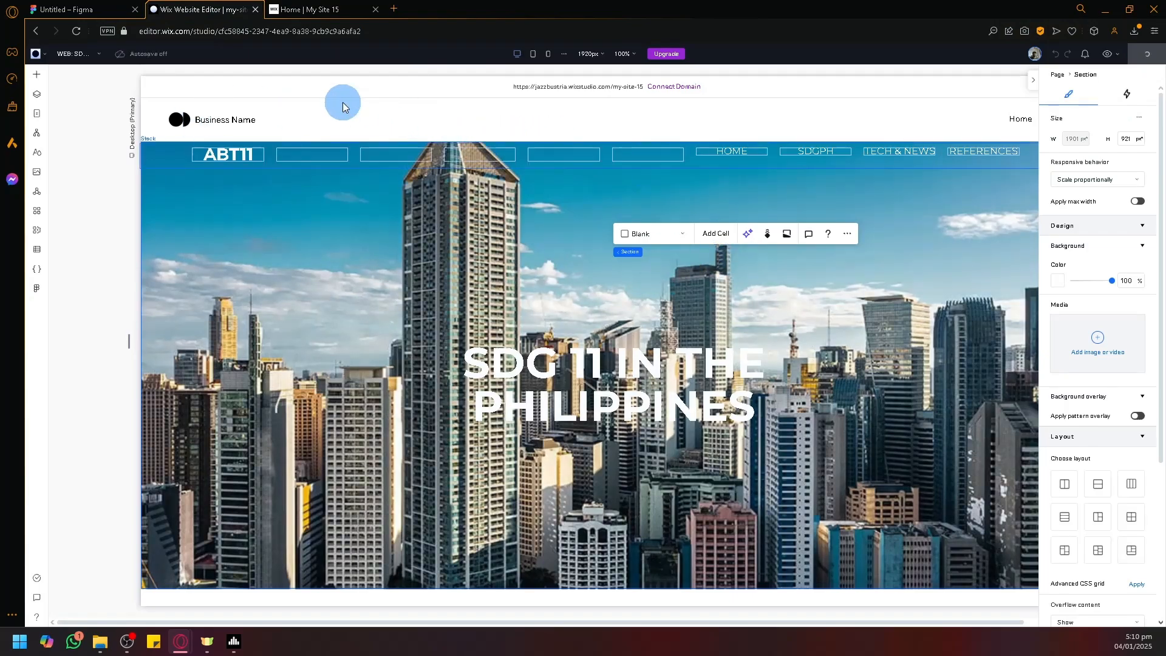
left_click(307, 9)
left_click(185, 6)
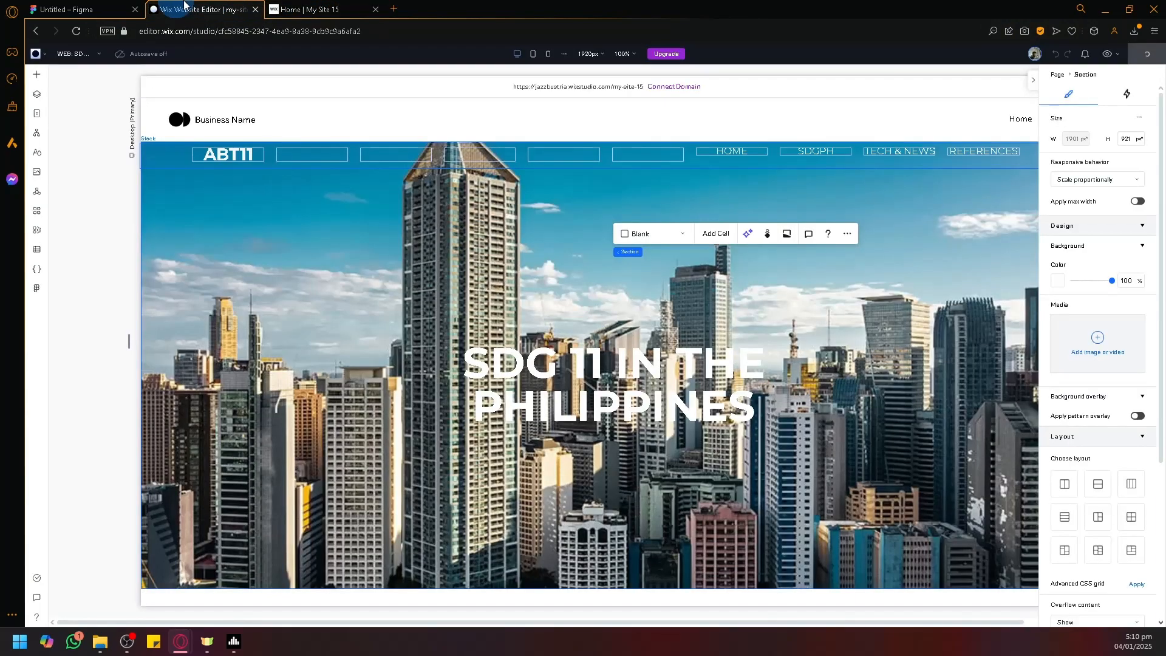
left_click(306, 9)
left_click(74, 31)
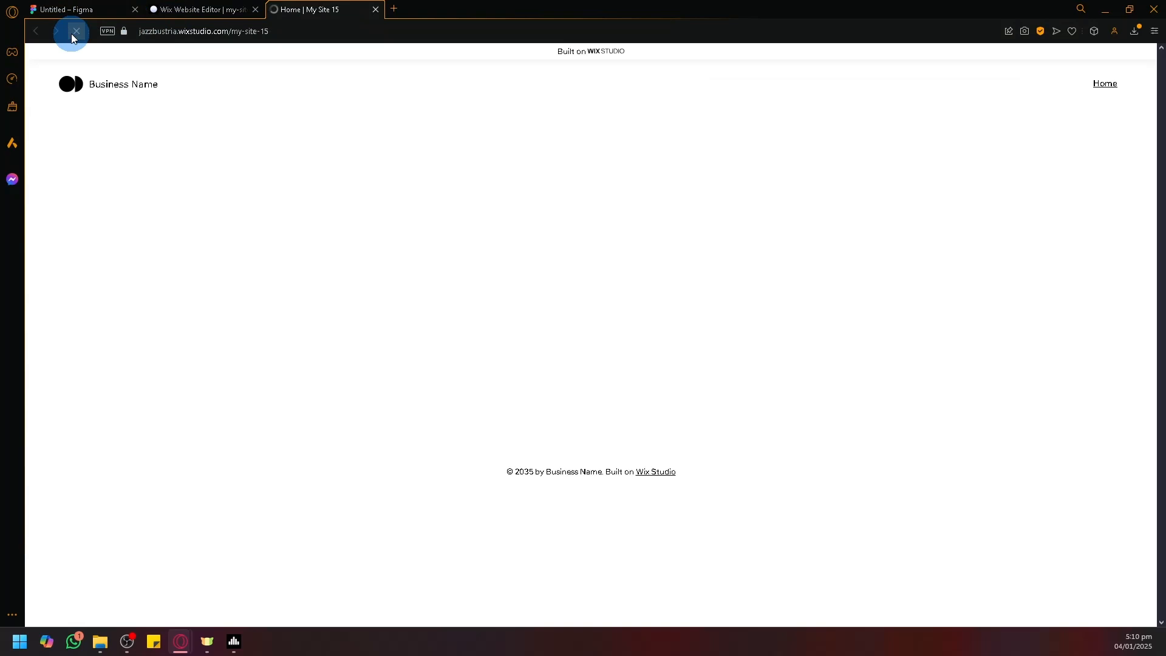
left_click(224, 9)
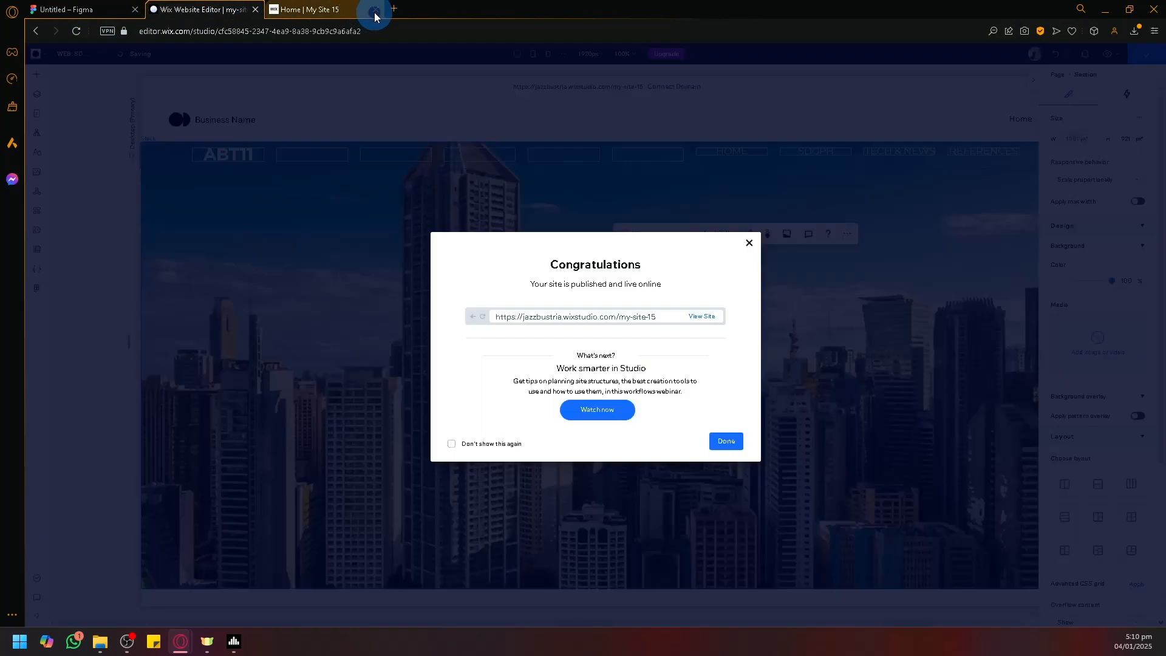
left_click(375, 12)
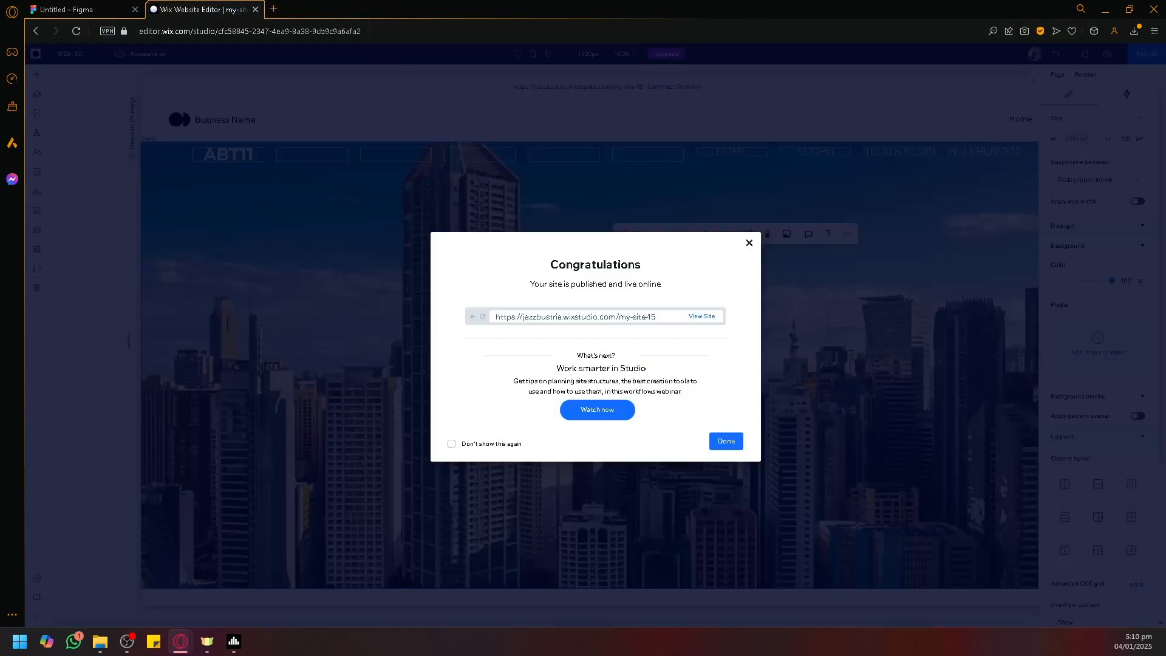